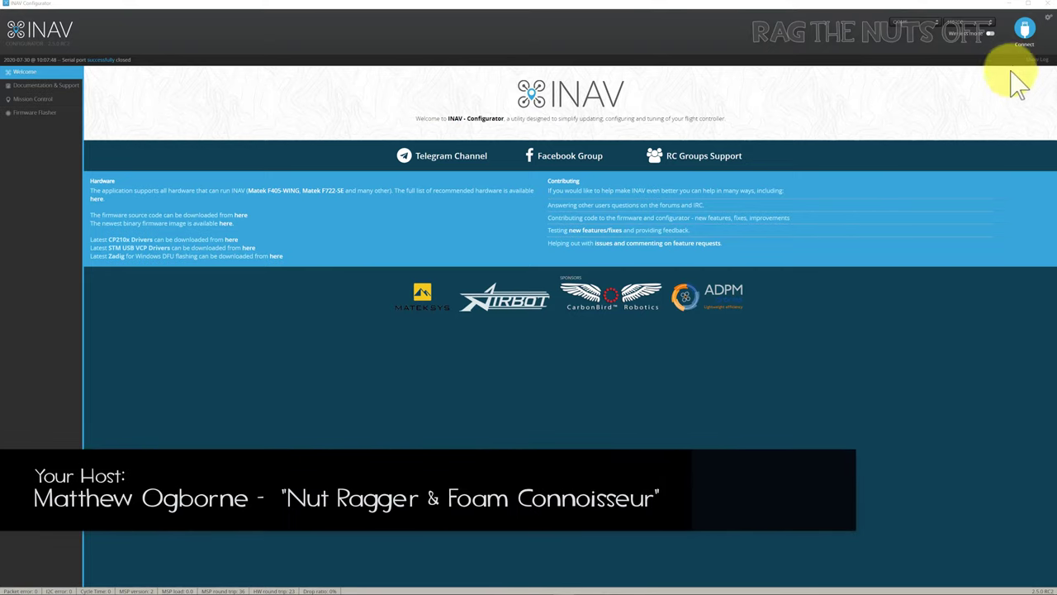
- Connect to the flight controller to load the Setup page with live attitude readings
{"action": "left_click", "coordinate": [1026, 32]}
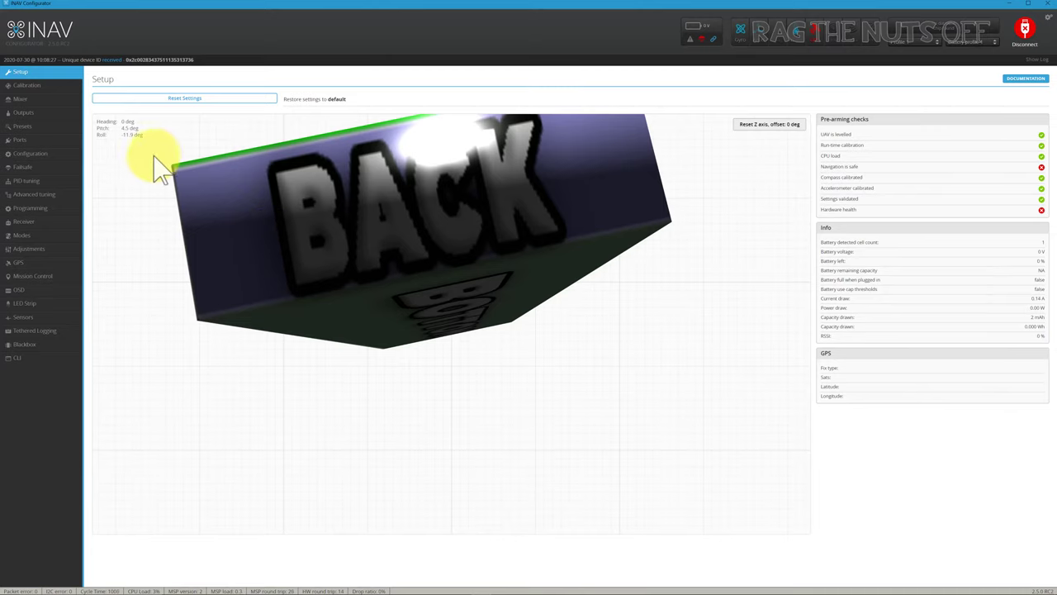
- Open the CLI console, passing briefly through the Calibration page
{"action": "left_click", "coordinate": [39, 89]}
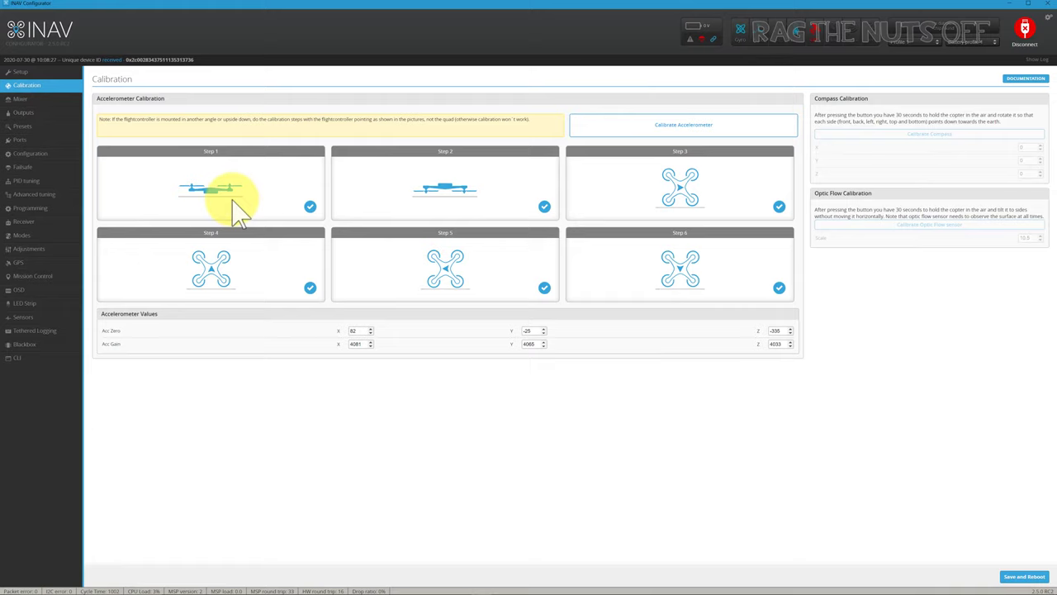
{"action": "left_click", "coordinate": [29, 371]}
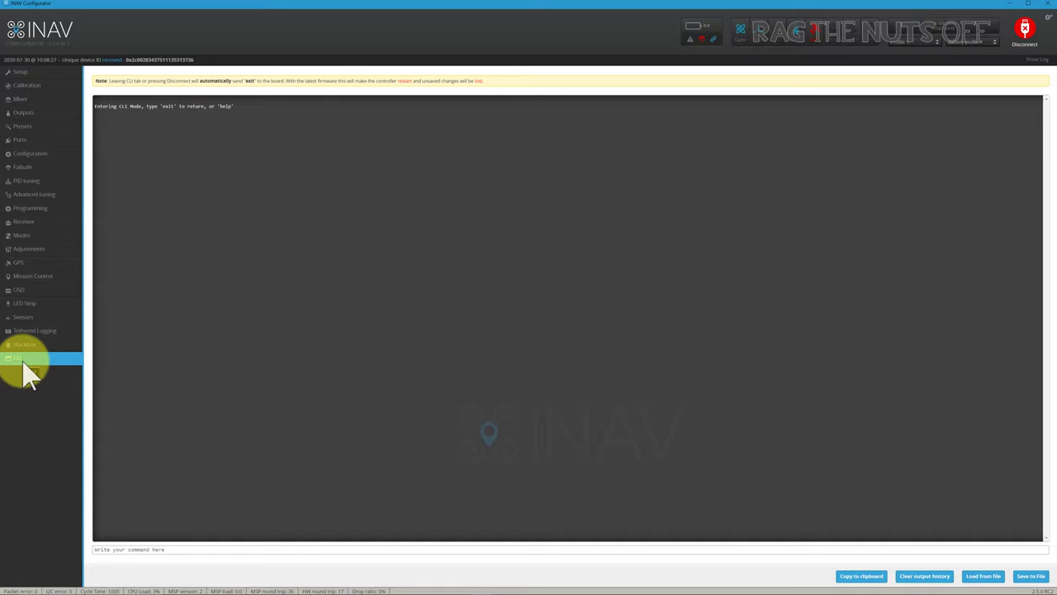
- Run help in the CLI to list all commands from adjrange to osd_layout
{"action": "left_click", "coordinate": [188, 549]}
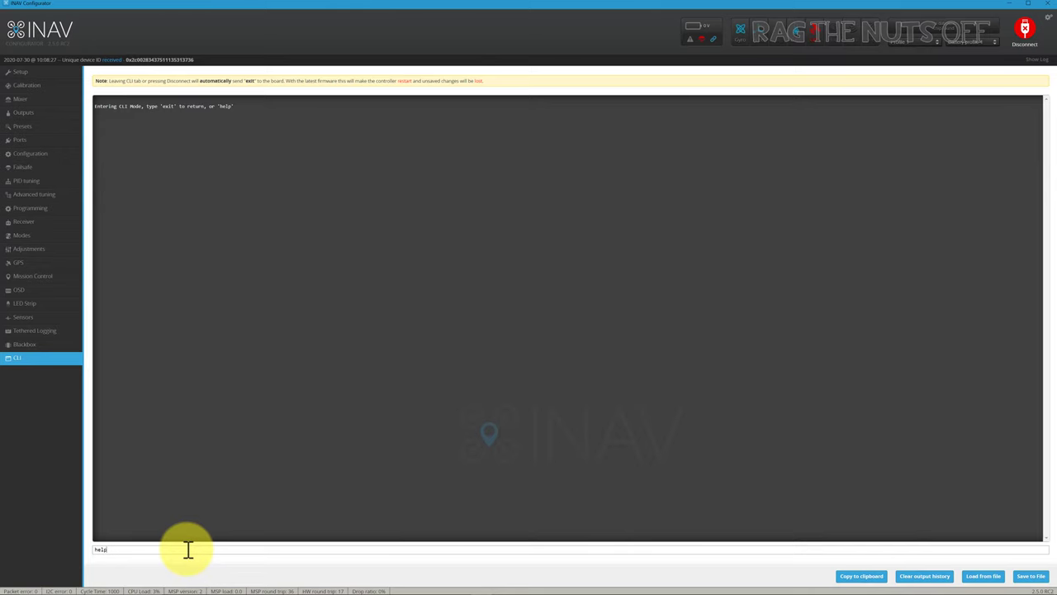
{"action": "type", "text": "help"}
{"action": "key", "text": "Return"}
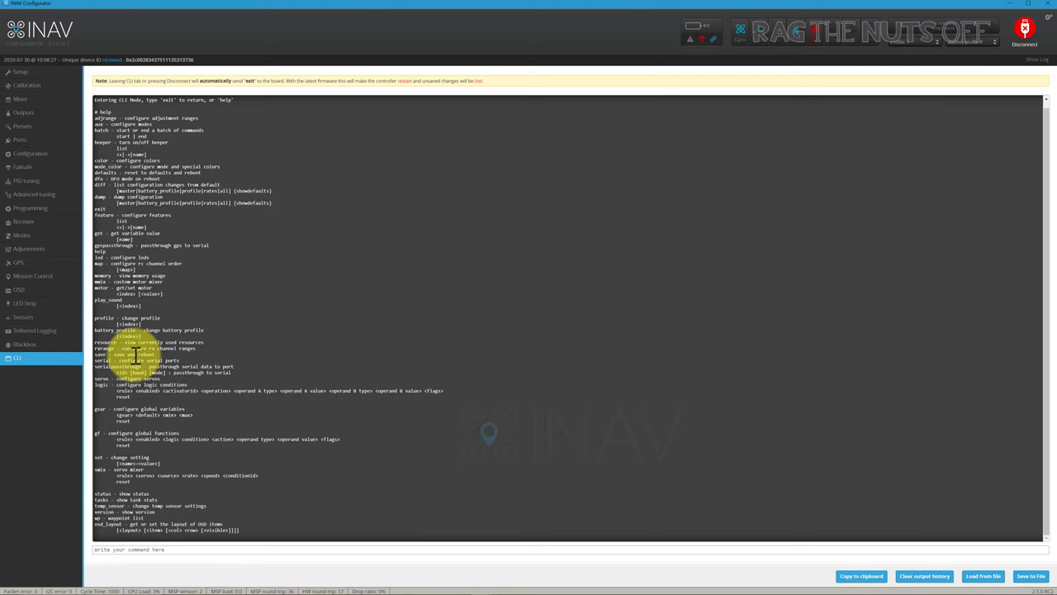
{"action": "double_click", "coordinate": [98, 184]}
{"action": "key", "text": "ctrl+c"}
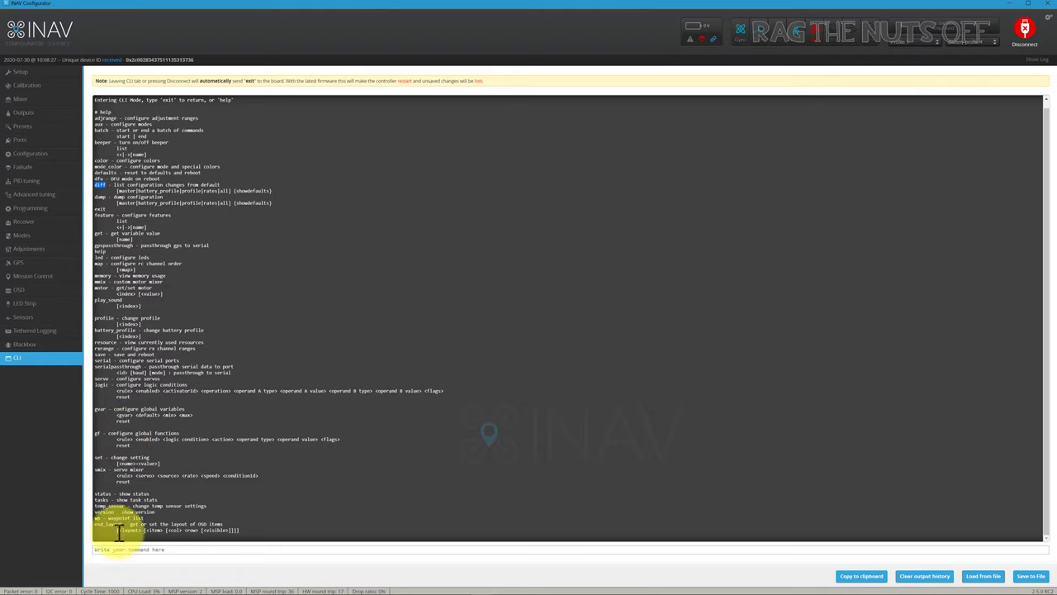
{"action": "left_click", "coordinate": [99, 551]}
- Run diff in the CLI to print the settings changed from defaults
{"action": "type", "text": "di"}
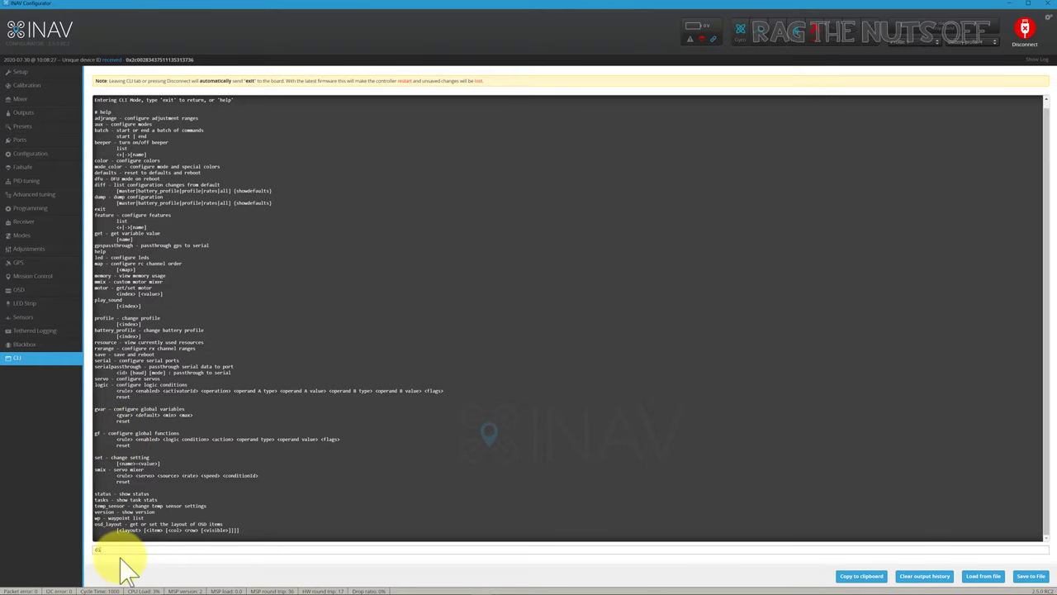
{"action": "key", "text": "ctrl+v"}
{"action": "key", "text": "Return"}
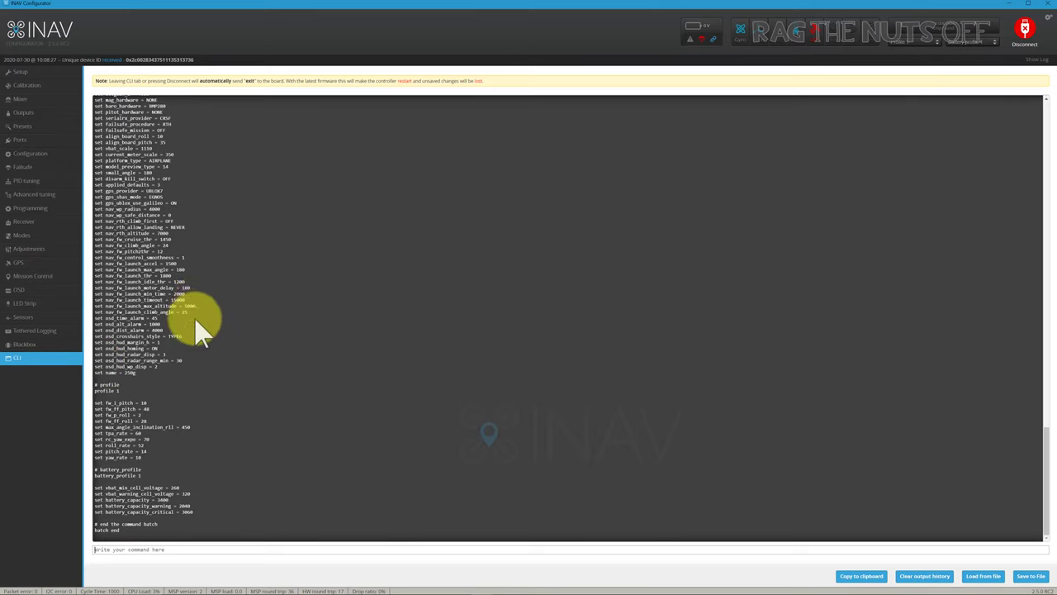
{"action": "scroll", "coordinate": [198, 326], "scroll_direction": "up", "scroll_amount": 4}
{"action": "scroll", "coordinate": [198, 325], "scroll_direction": "up", "scroll_amount": 10}
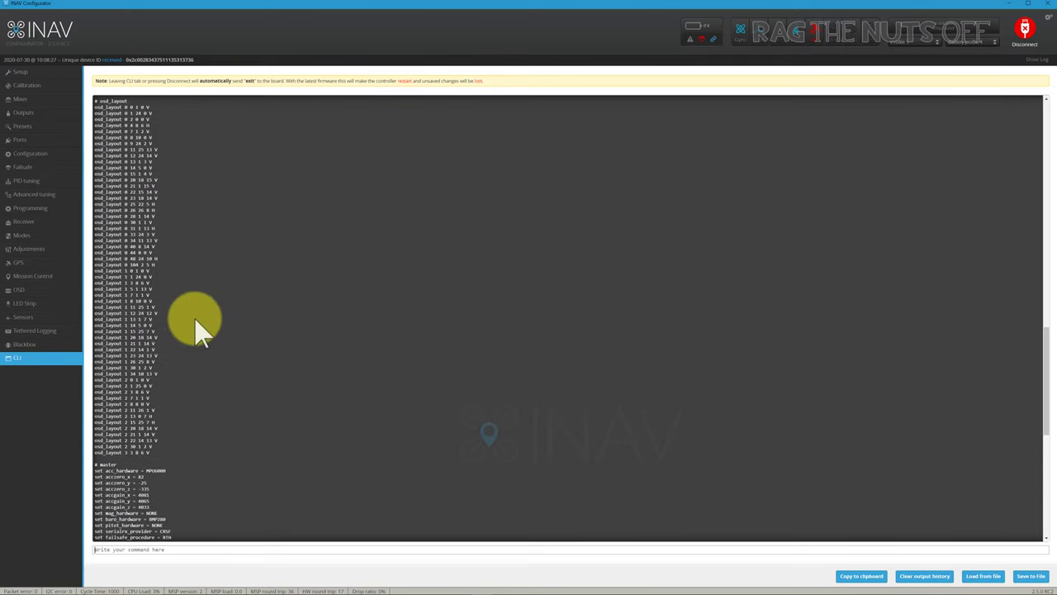
{"action": "scroll", "coordinate": [196, 325], "scroll_direction": "up", "scroll_amount": 6}
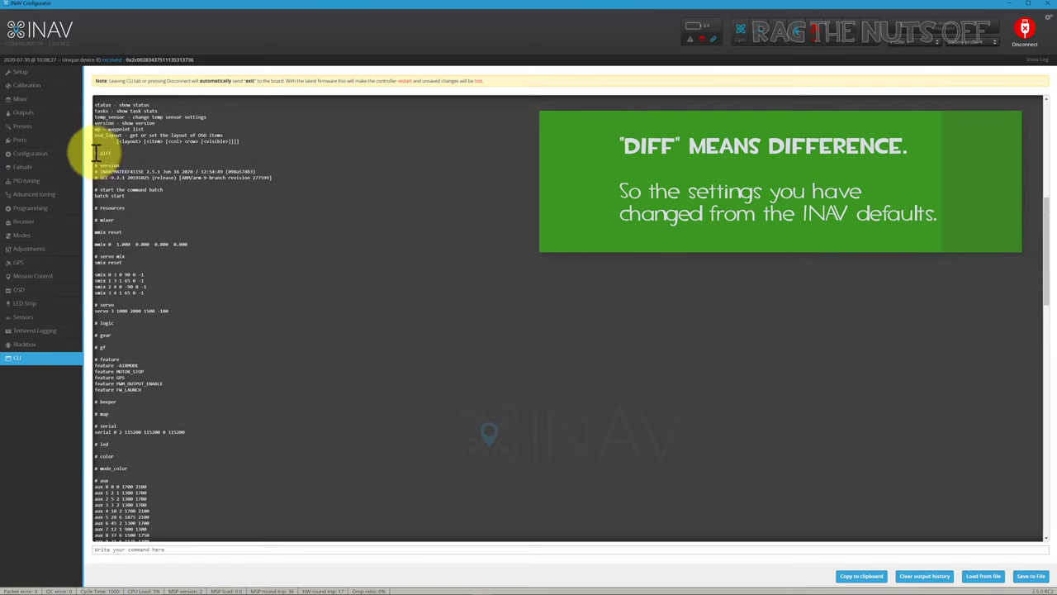
- Review the diff output and select the aux mode-range lines
{"action": "left_click_drag", "start_coordinate": [128, 165], "coordinate": [147, 191]}
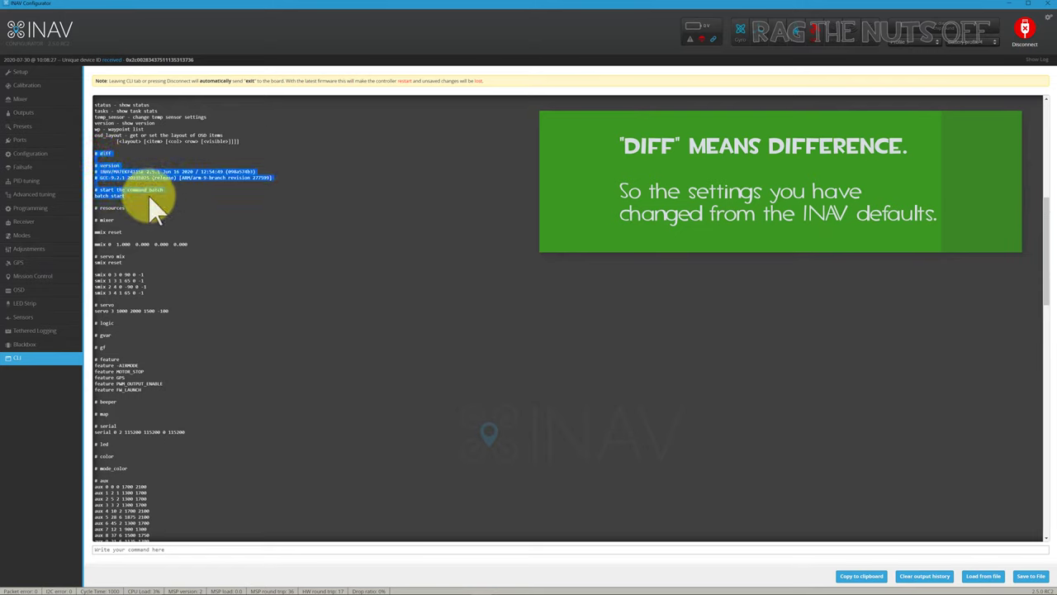
{"action": "left_click", "coordinate": [148, 195]}
{"action": "scroll", "coordinate": [130, 206], "scroll_direction": "down", "scroll_amount": 1}
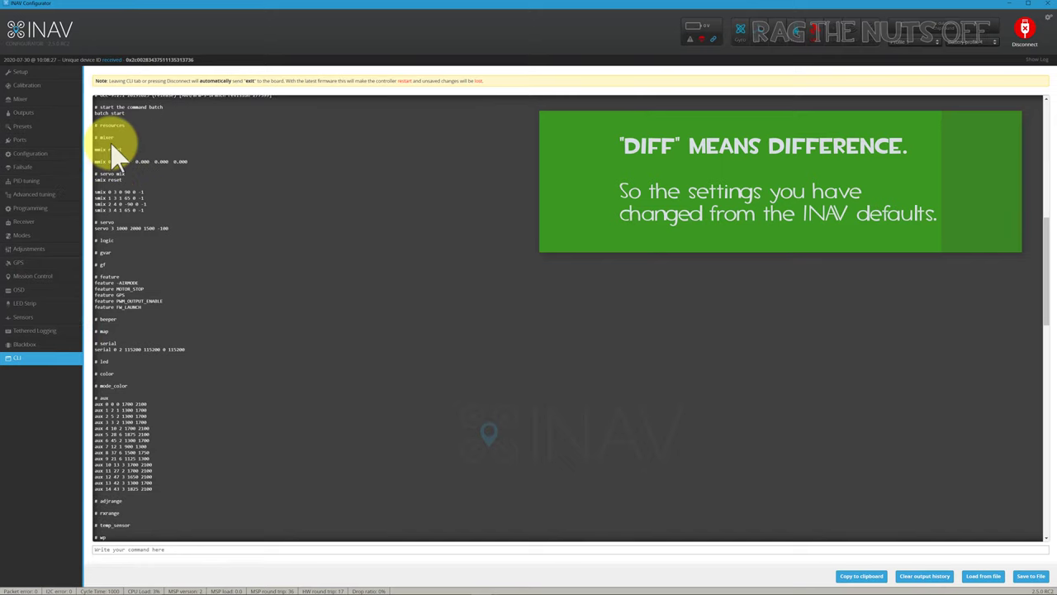
{"action": "scroll", "coordinate": [136, 289], "scroll_direction": "down", "scroll_amount": 3}
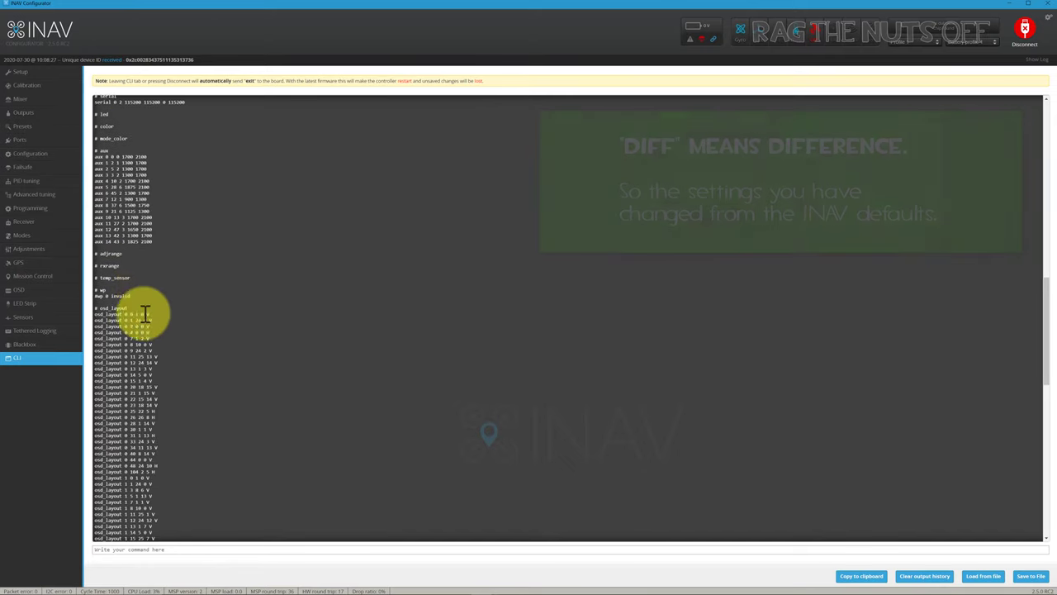
{"action": "scroll", "coordinate": [153, 223], "scroll_direction": "up", "scroll_amount": 4}
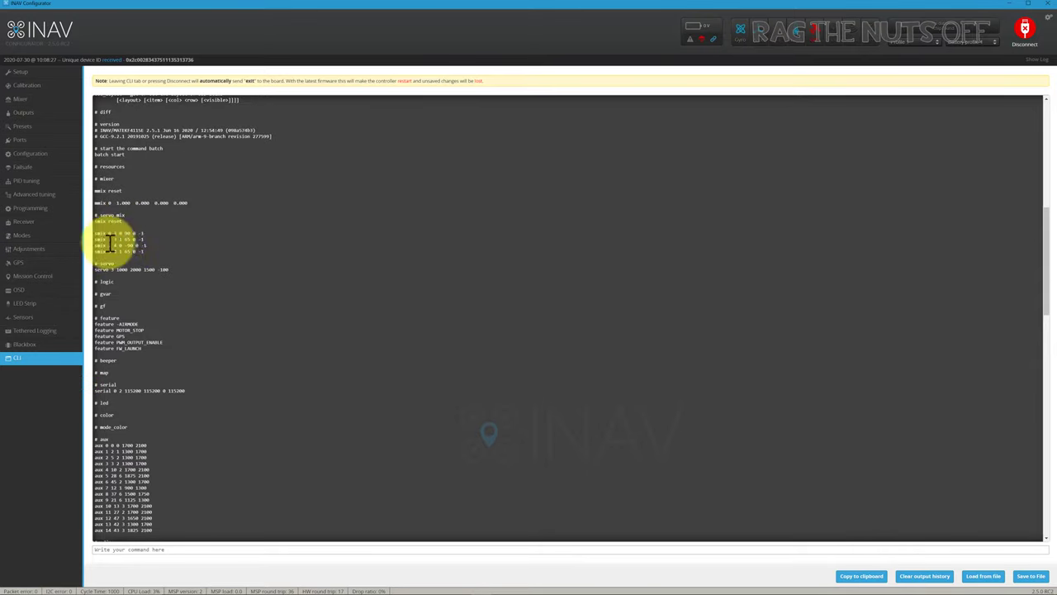
{"action": "scroll", "coordinate": [157, 256], "scroll_direction": "down", "scroll_amount": 2}
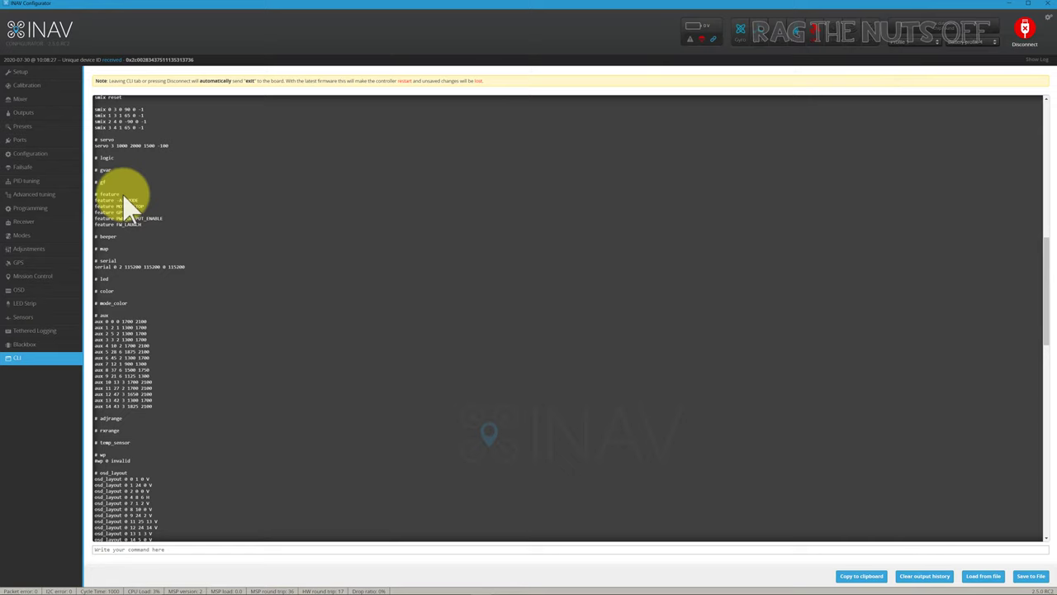
{"action": "scroll", "coordinate": [165, 243], "scroll_direction": "down", "scroll_amount": 2}
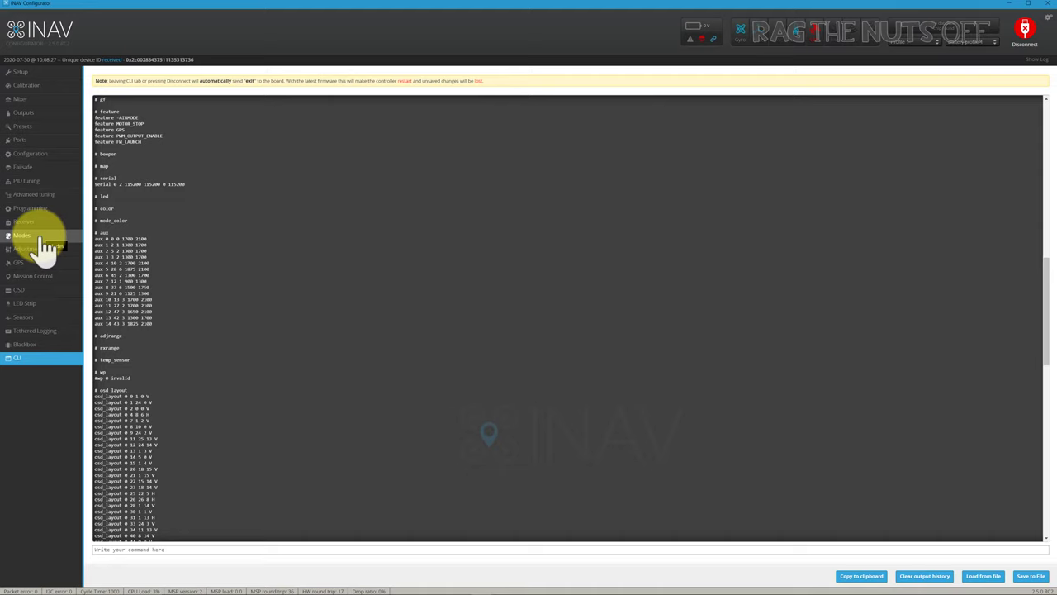
{"action": "left_click_drag", "start_coordinate": [155, 323], "coordinate": [118, 255]}
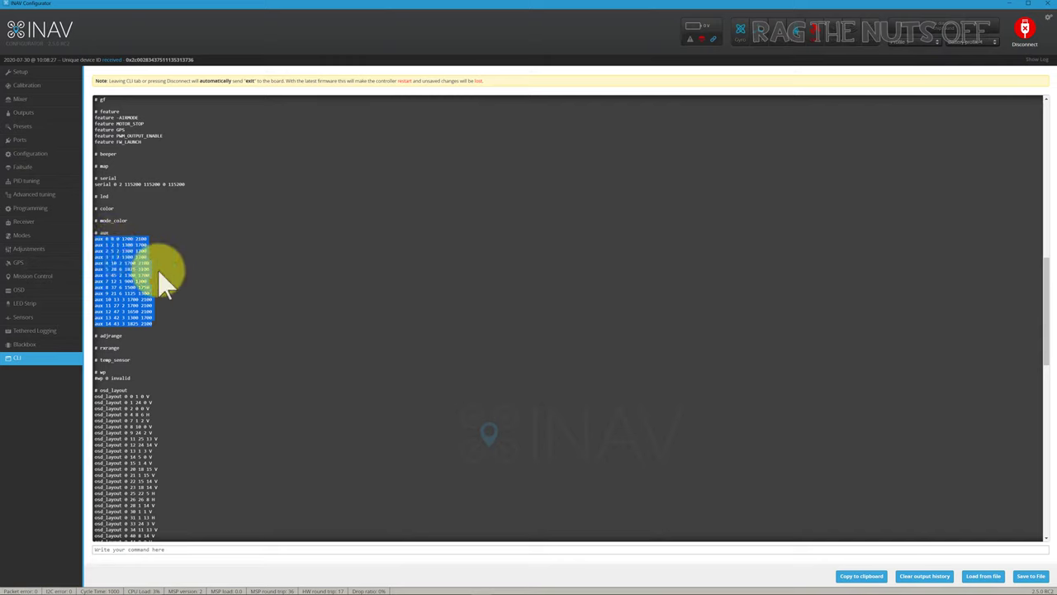
{"action": "scroll", "coordinate": [170, 281], "scroll_direction": "down", "scroll_amount": 3}
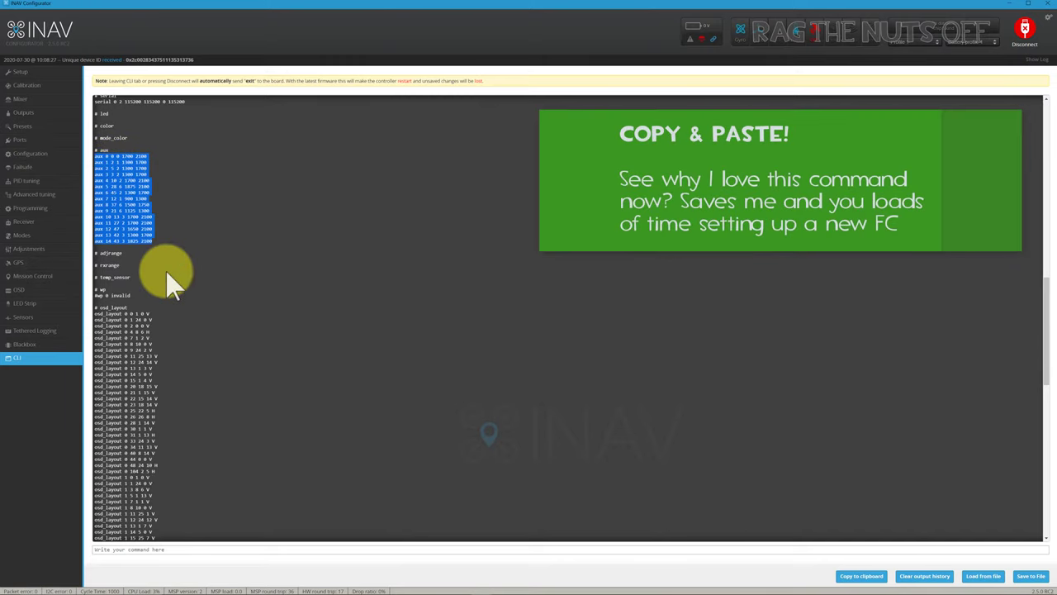
{"action": "scroll", "coordinate": [165, 278], "scroll_direction": "down", "scroll_amount": 3}
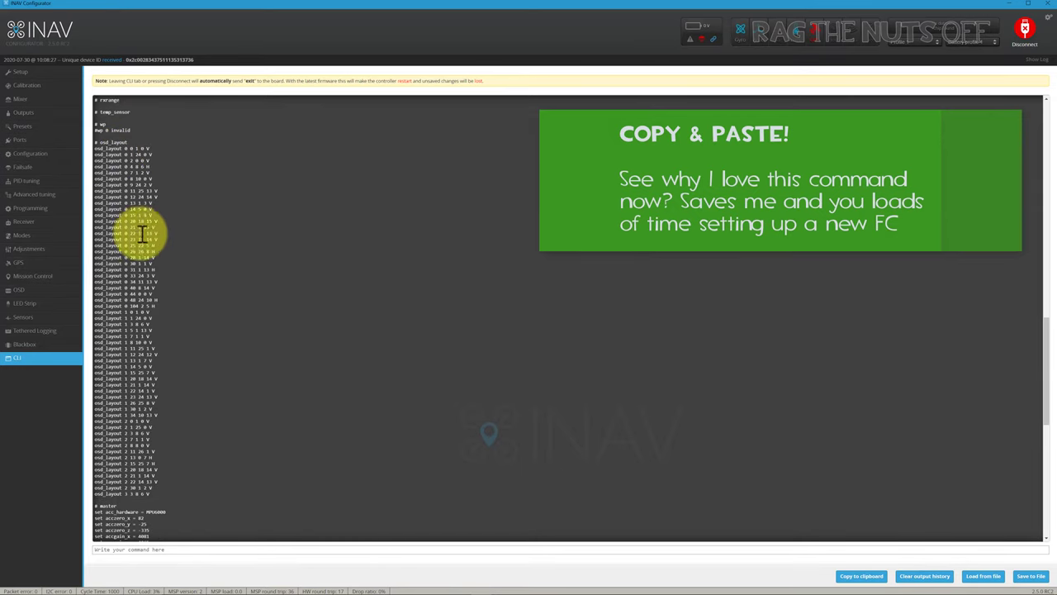
{"action": "scroll", "coordinate": [165, 272], "scroll_direction": "down", "scroll_amount": 1}
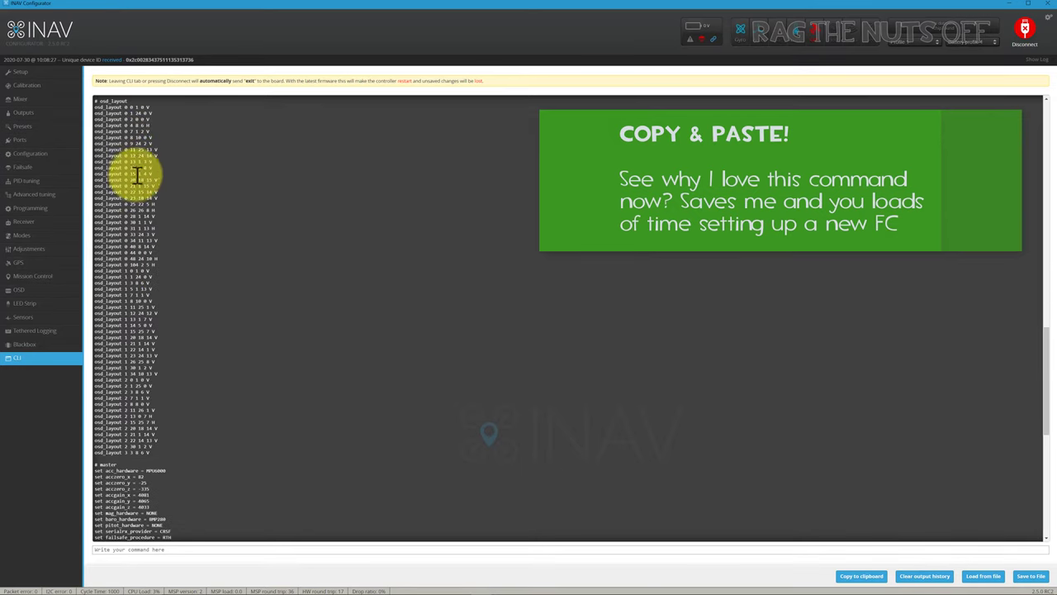
{"action": "scroll", "coordinate": [126, 363], "scroll_direction": "down", "scroll_amount": 1}
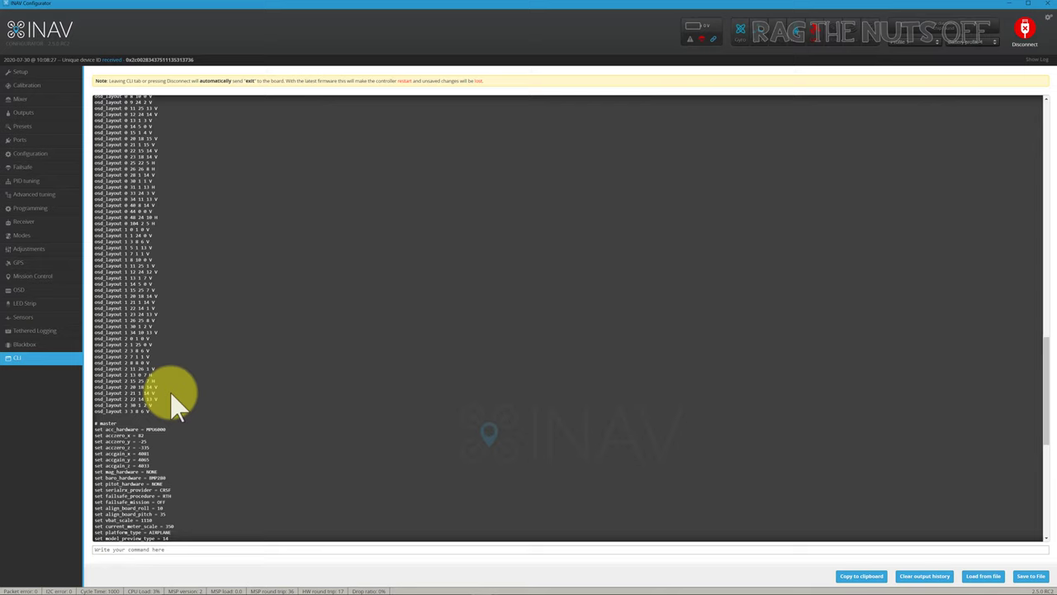
{"action": "scroll", "coordinate": [176, 405], "scroll_direction": "up", "scroll_amount": 4}
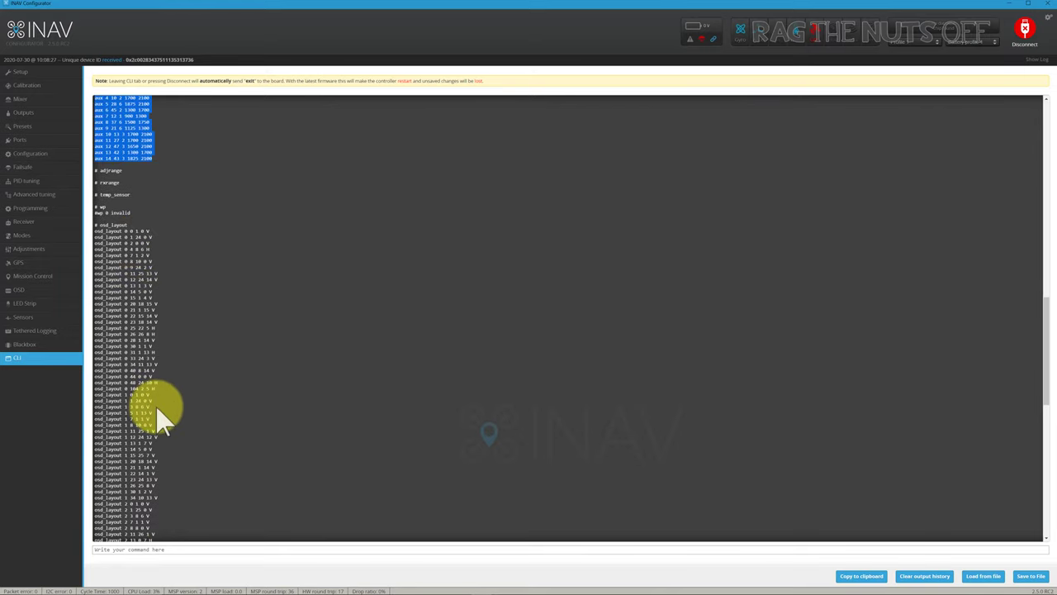
{"action": "scroll", "coordinate": [158, 417], "scroll_direction": "down", "scroll_amount": 3}
{"action": "scroll", "coordinate": [166, 395], "scroll_direction": "down", "scroll_amount": 2}
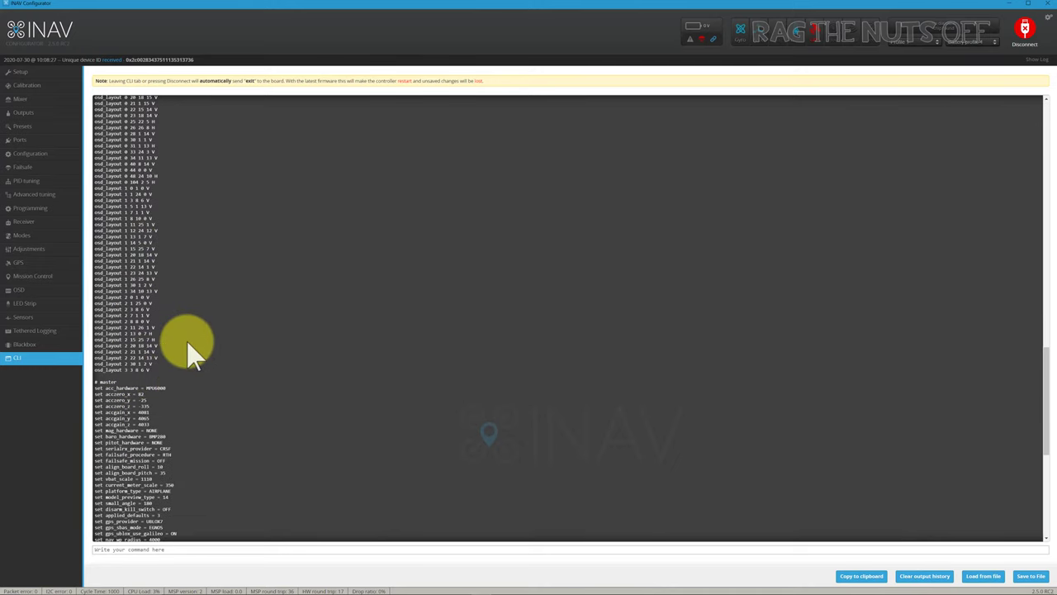
{"action": "scroll", "coordinate": [190, 354], "scroll_direction": "down", "scroll_amount": 2}
{"action": "scroll", "coordinate": [189, 351], "scroll_direction": "down", "scroll_amount": 2}
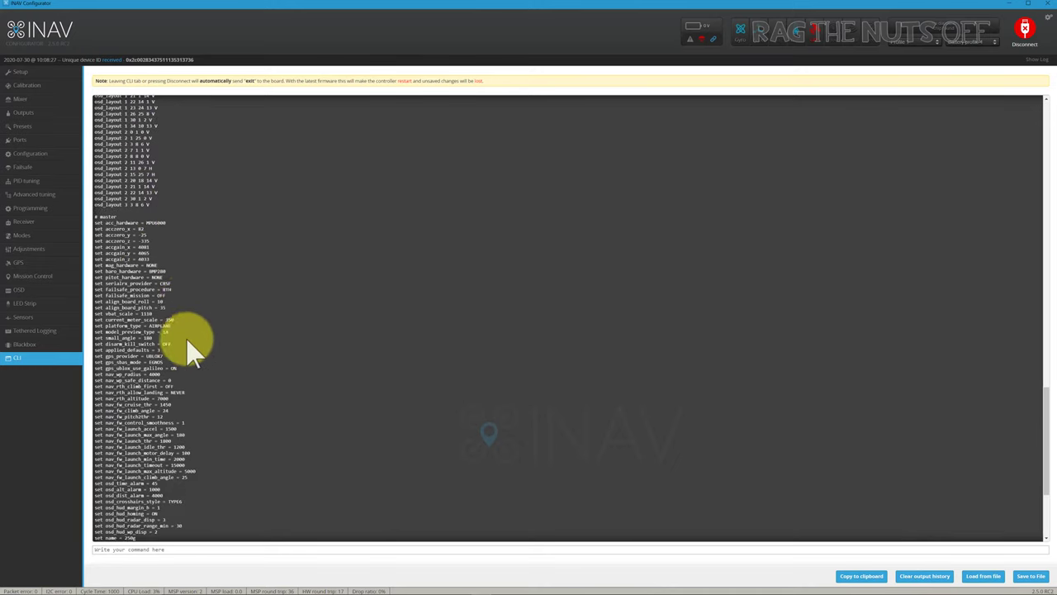
- Select the diff lines from platform_type through nav_fw_pitch2thr and copy them
{"action": "left_click_drag", "start_coordinate": [106, 222], "coordinate": [179, 281]}
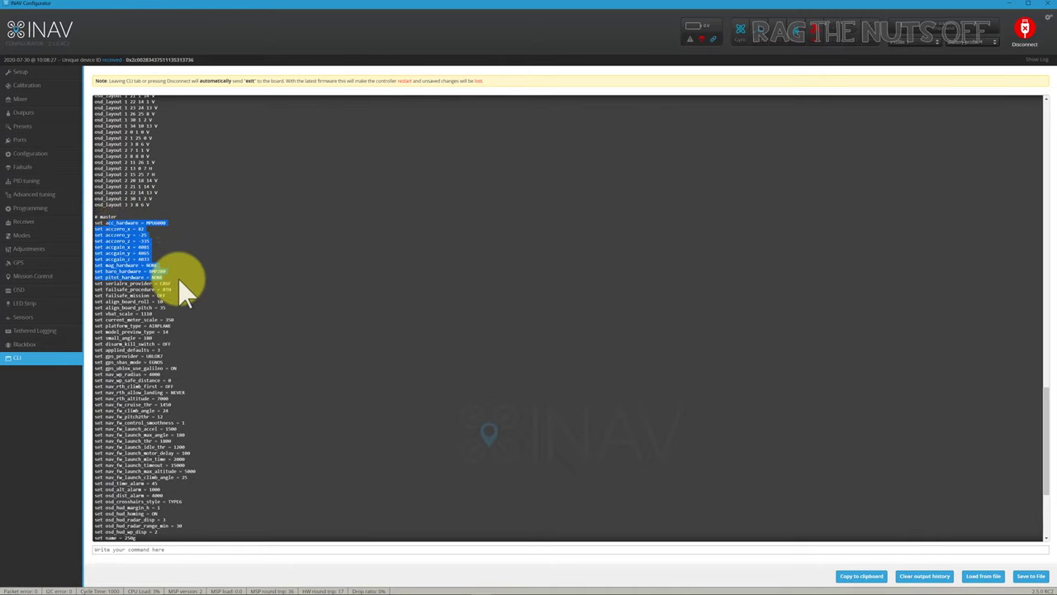
{"action": "scroll", "coordinate": [165, 268], "scroll_direction": "down", "scroll_amount": 2}
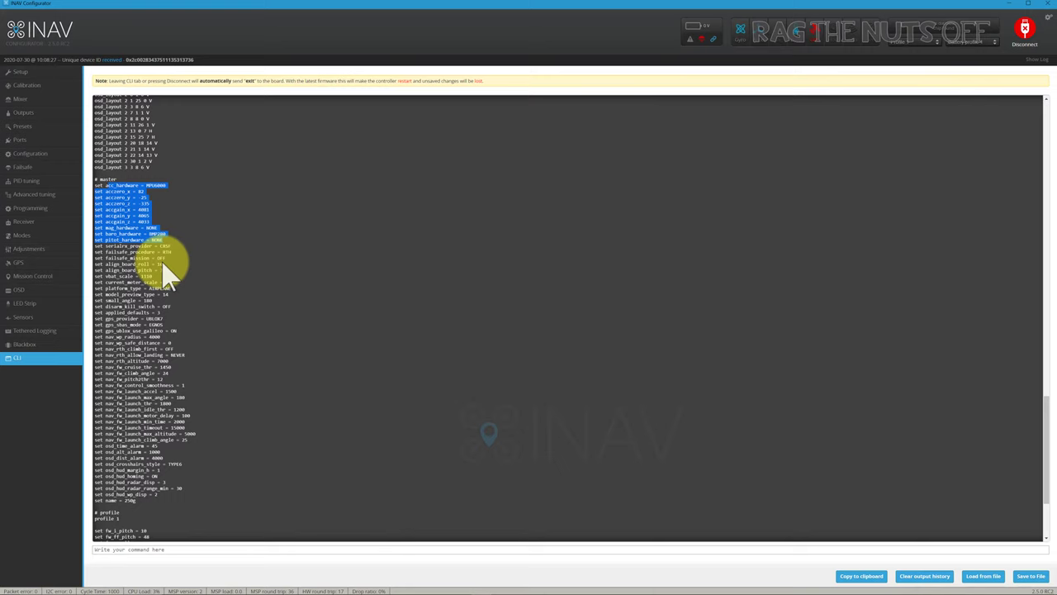
{"action": "scroll", "coordinate": [164, 262], "scroll_direction": "down", "scroll_amount": 1}
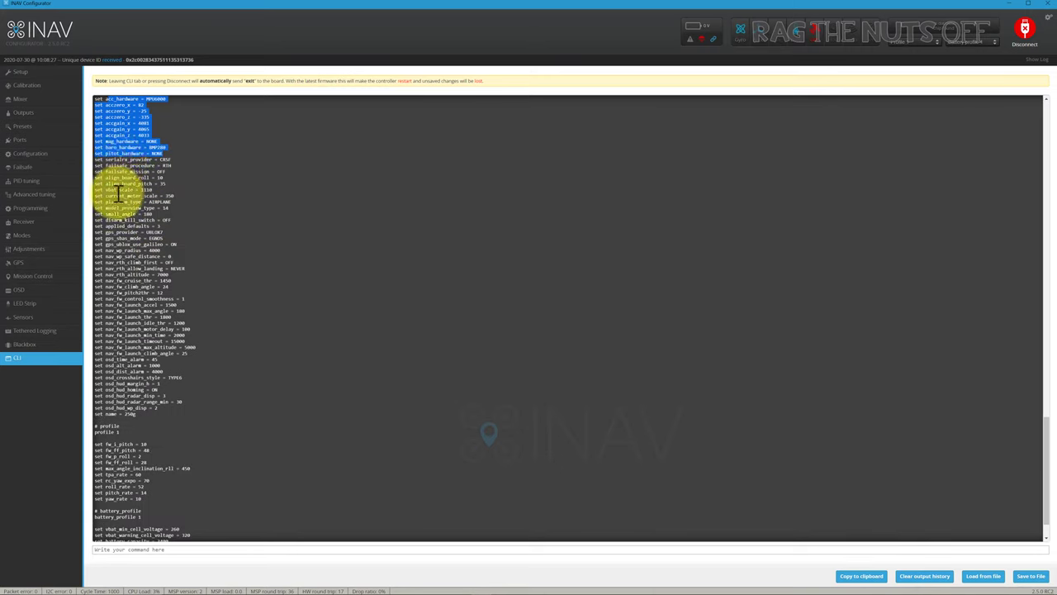
{"action": "left_click_drag", "start_coordinate": [121, 190], "coordinate": [168, 193]}
{"action": "left_click", "coordinate": [171, 196]}
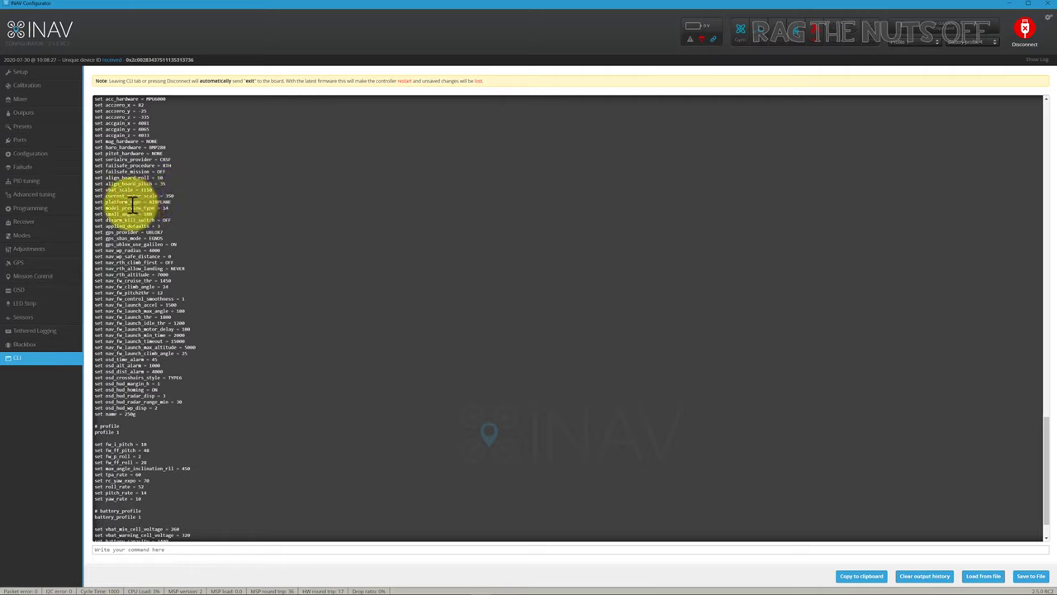
{"action": "left_click_drag", "start_coordinate": [177, 198], "coordinate": [198, 294]}
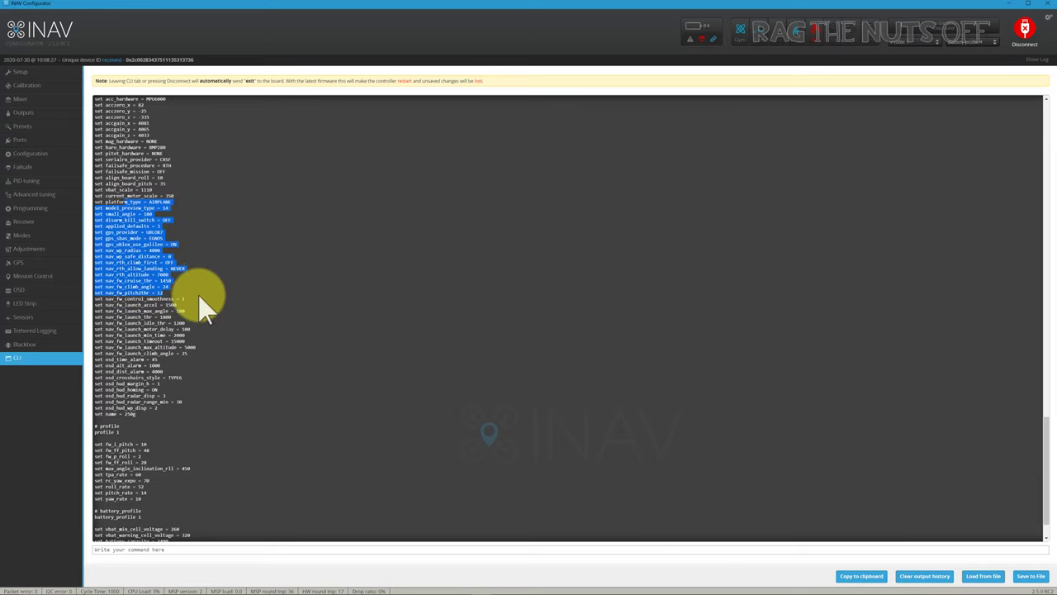
{"action": "scroll", "coordinate": [199, 294], "scroll_direction": "down", "scroll_amount": 1}
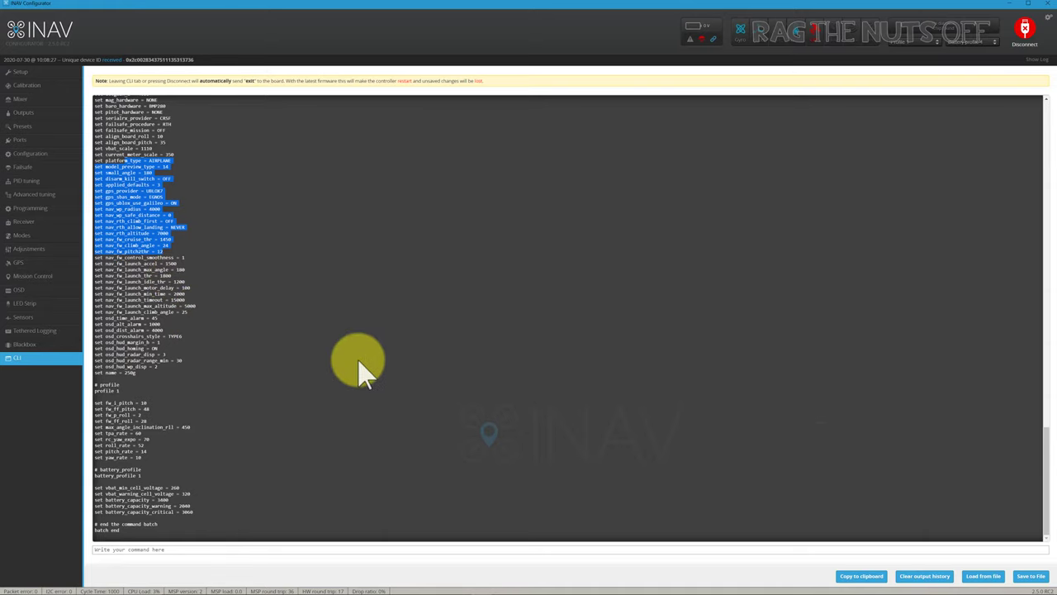
{"action": "left_click", "coordinate": [858, 579]}
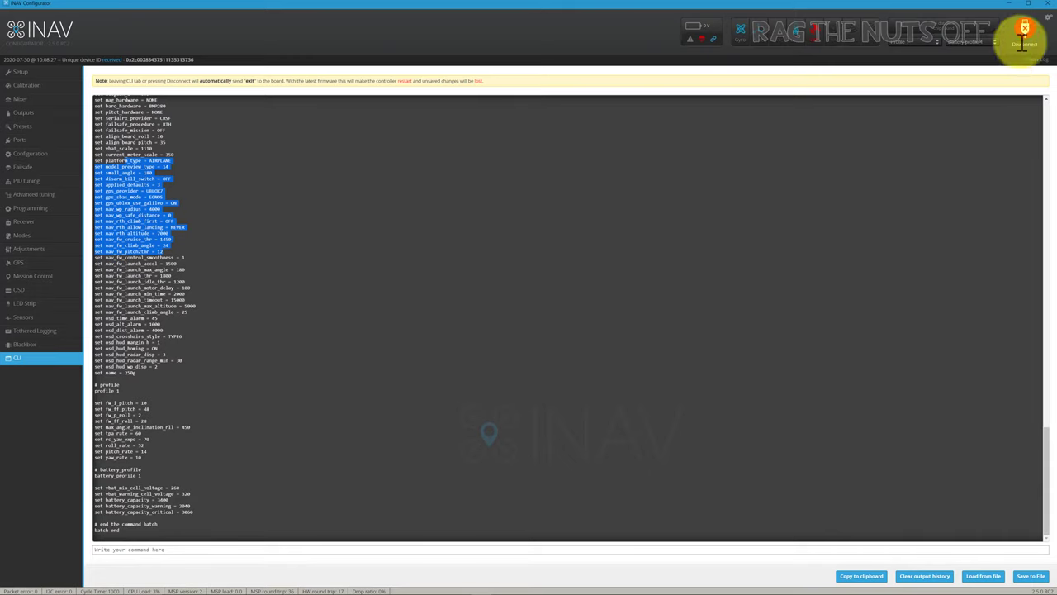
- Disconnect and reconnect the flight controller, then return to the CLI tab
{"action": "left_click", "coordinate": [1024, 30]}
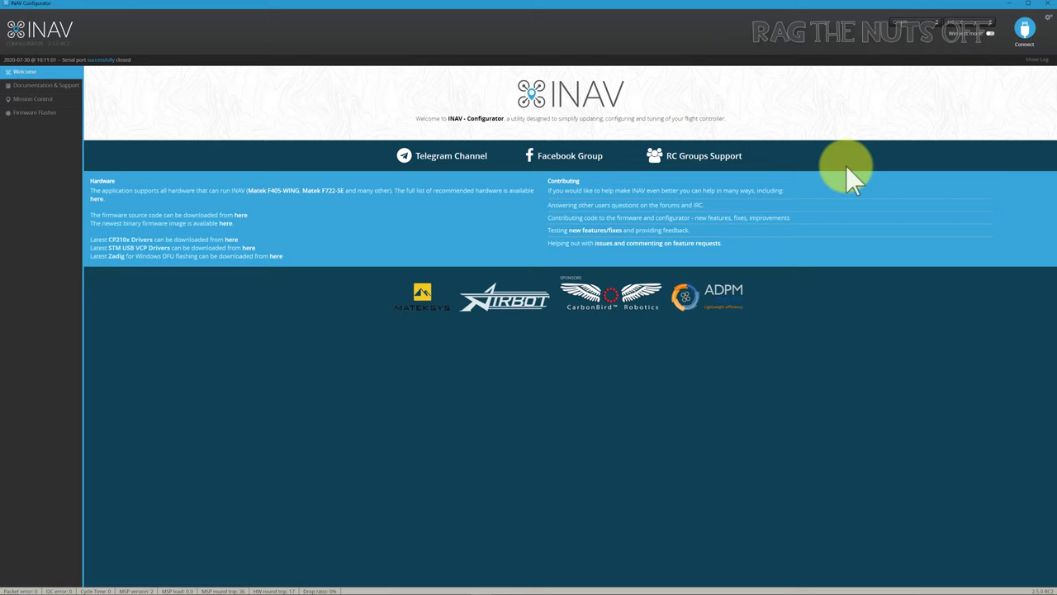
{"action": "left_click", "coordinate": [1025, 30]}
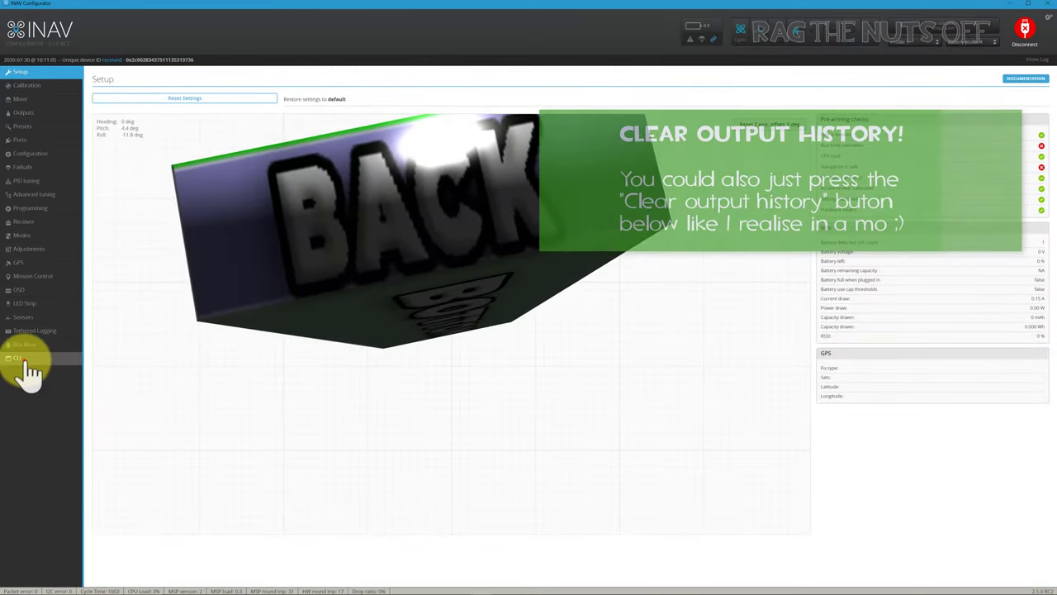
{"action": "left_click", "coordinate": [20, 360]}
- Run diff in the fresh CLI session and select its output
{"action": "left_click", "coordinate": [164, 550]}
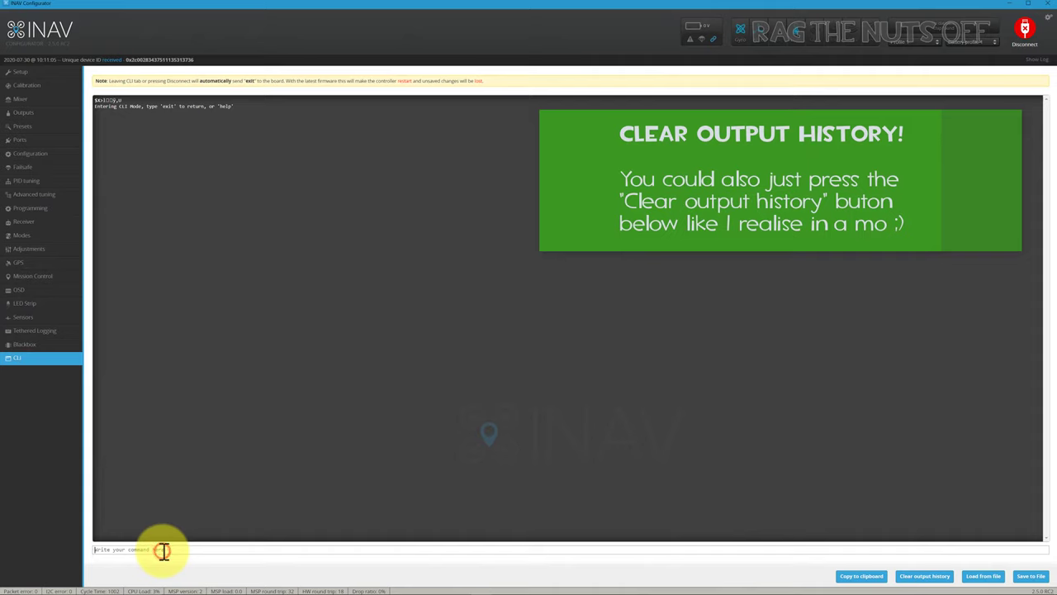
{"action": "type", "text": "diff"}
{"action": "key", "text": "Return"}
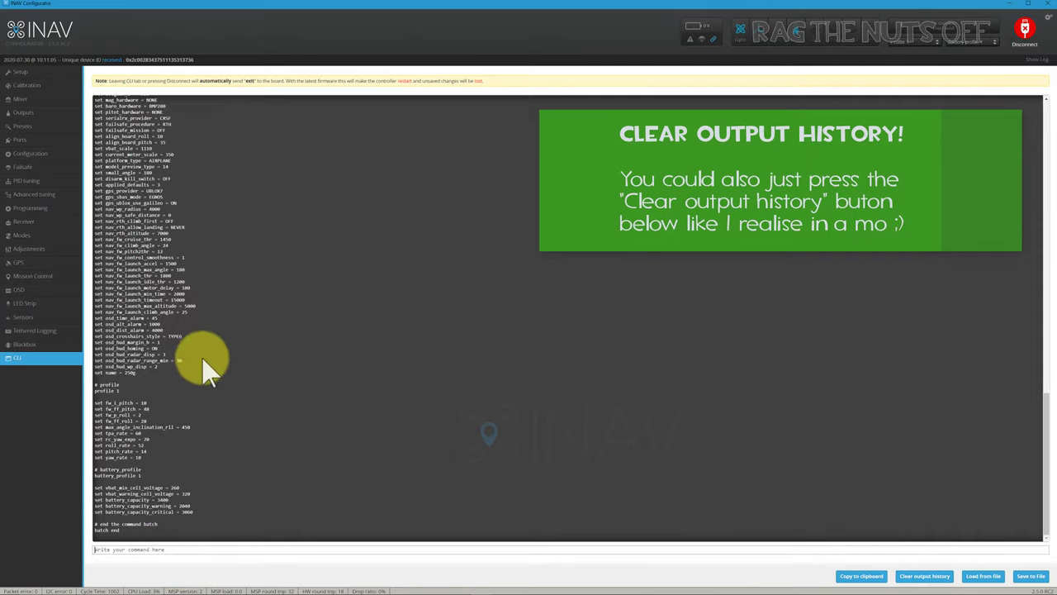
{"action": "scroll", "coordinate": [123, 206], "scroll_direction": "up", "scroll_amount": 1}
{"action": "left_click_drag", "start_coordinate": [97, 124], "coordinate": [161, 376]}
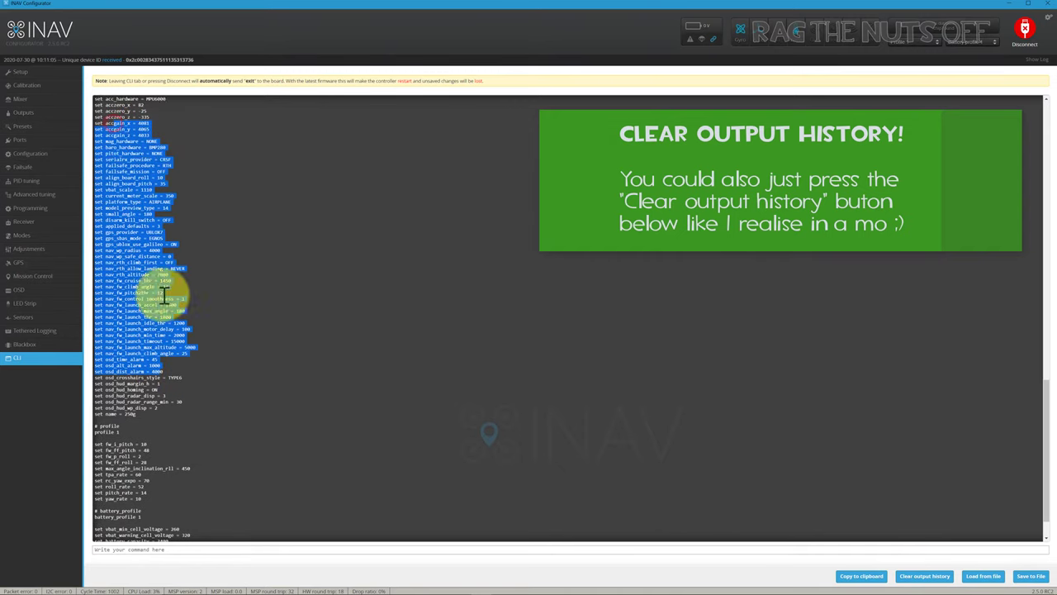
- Clear the selection and copy the full CLI diff output with Copy to clipboard
{"action": "left_click", "coordinate": [869, 522]}
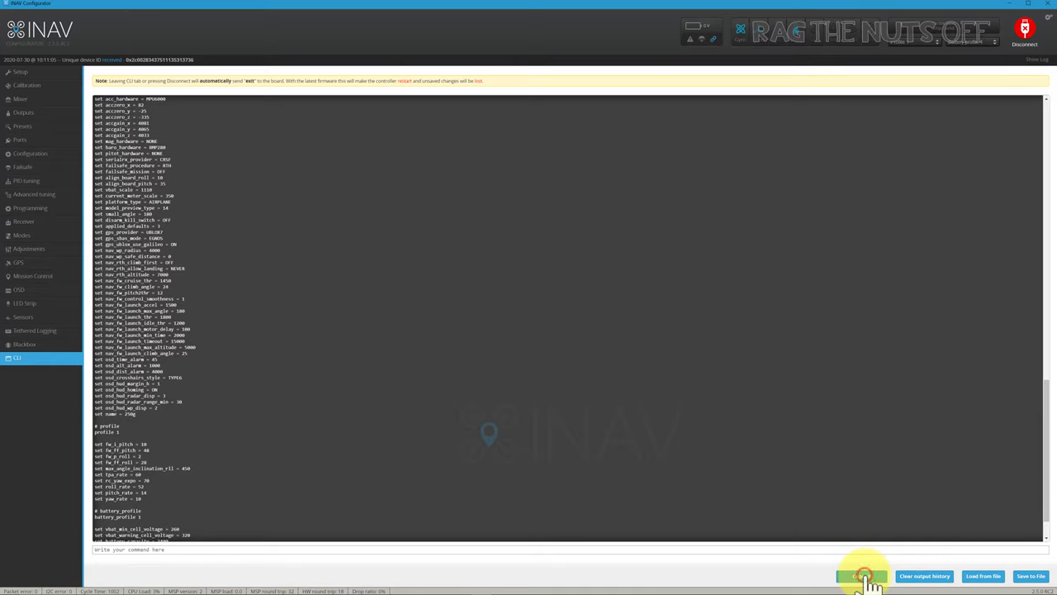
{"action": "left_click", "coordinate": [864, 575]}
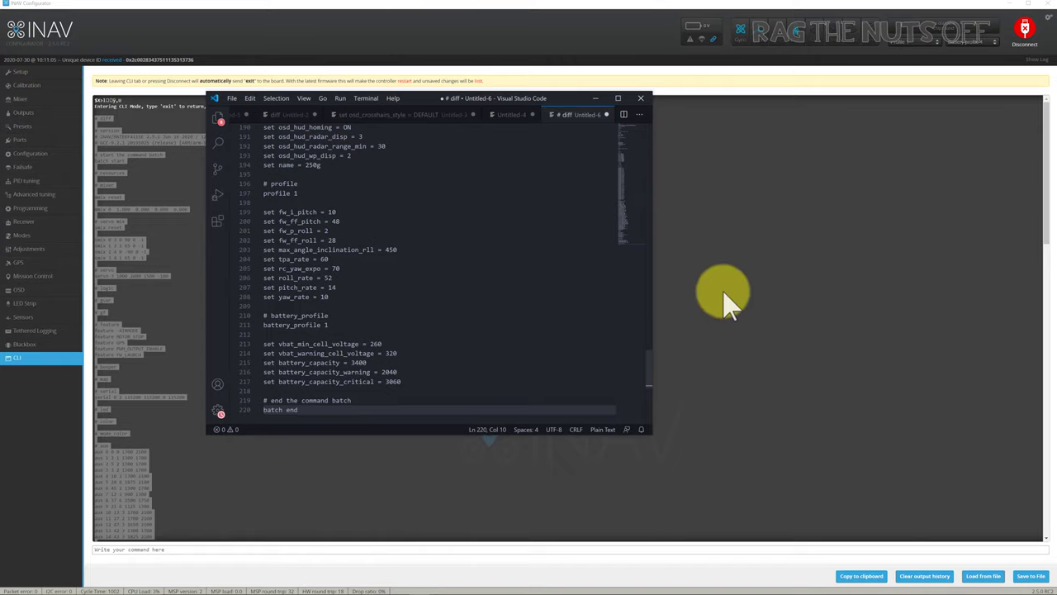
- Bring INAV Configurator's CLI console forward and focus its command input
{"action": "left_click", "coordinate": [926, 578]}
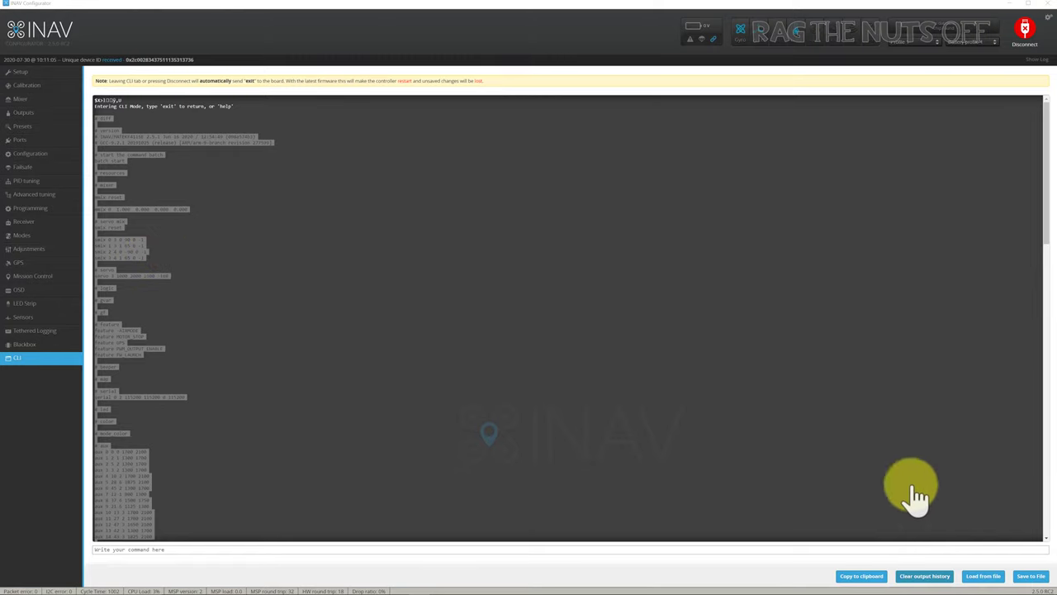
{"action": "left_click", "coordinate": [559, 472]}
{"action": "left_click", "coordinate": [510, 549]}
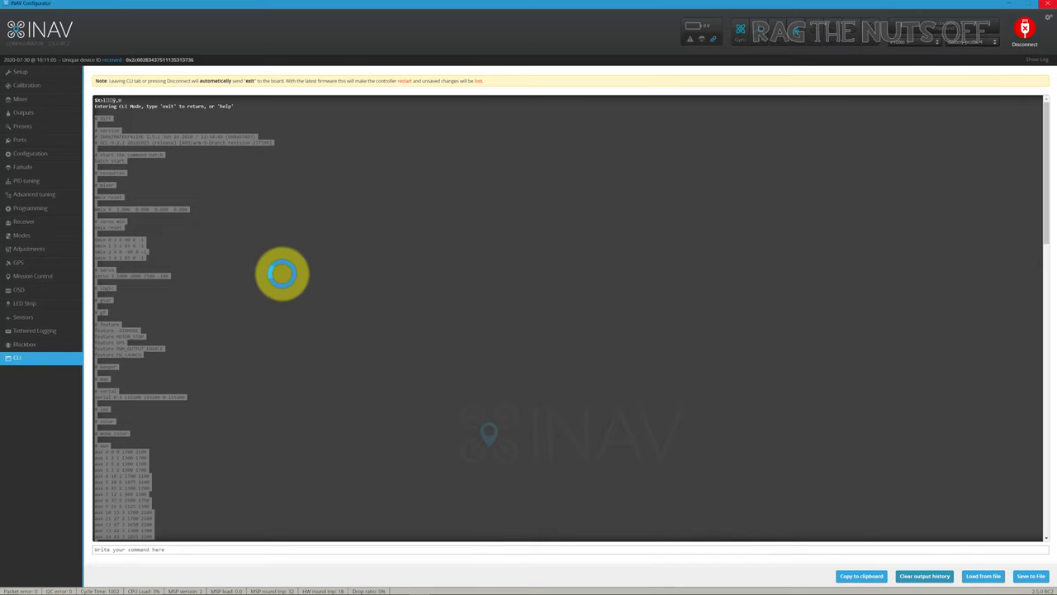
{"action": "key", "text": "alt+Tab"}
- Maximise the VS Code window and scroll to the top of the diff file
{"action": "double_click", "coordinate": [550, 99]}
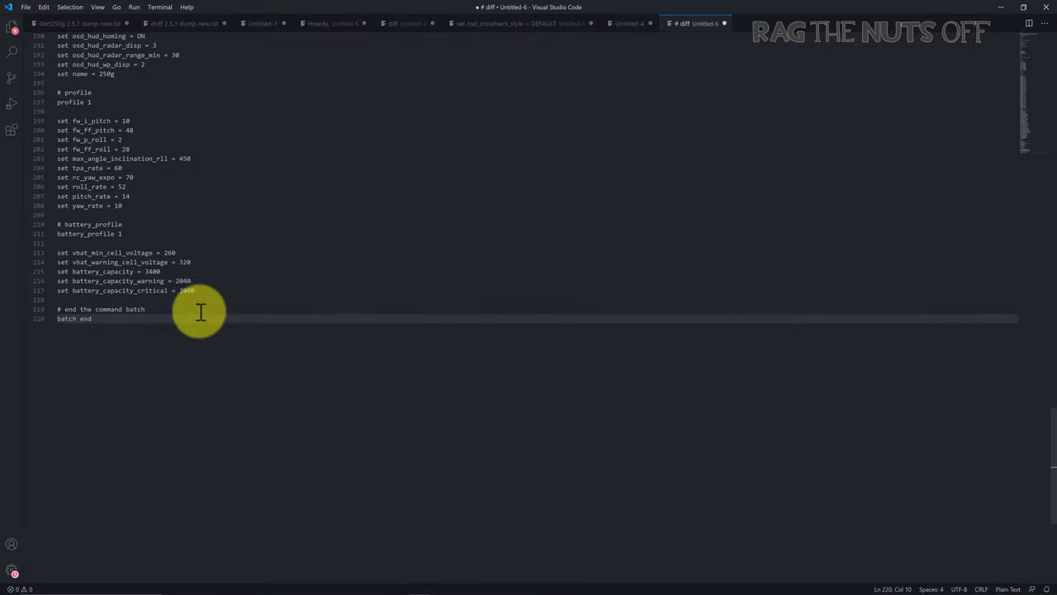
{"action": "scroll", "coordinate": [236, 340], "scroll_direction": "up", "scroll_amount": 20}
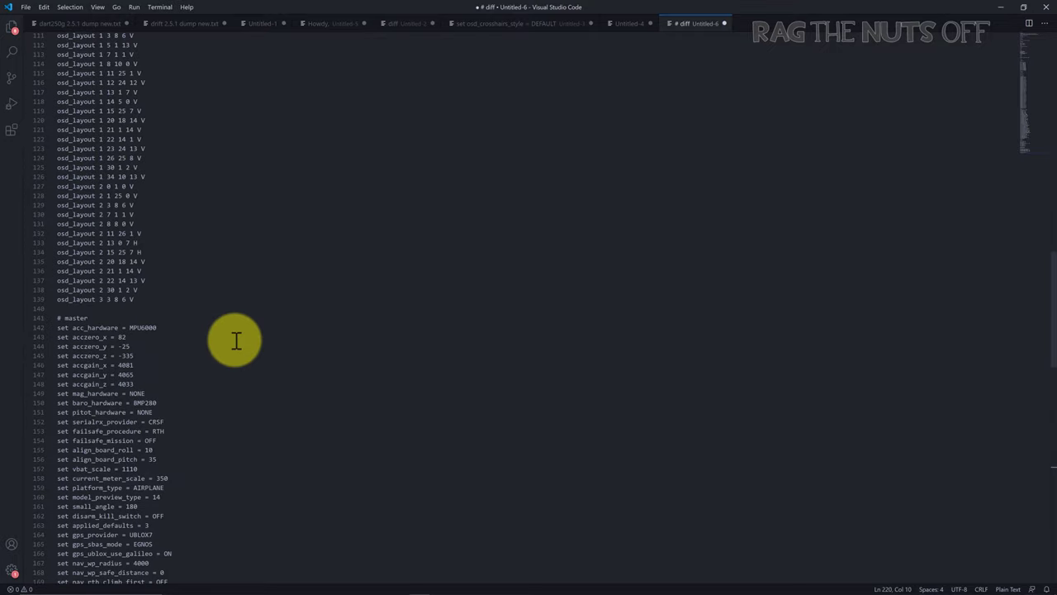
{"action": "scroll", "coordinate": [235, 340], "scroll_direction": "up", "scroll_amount": 20}
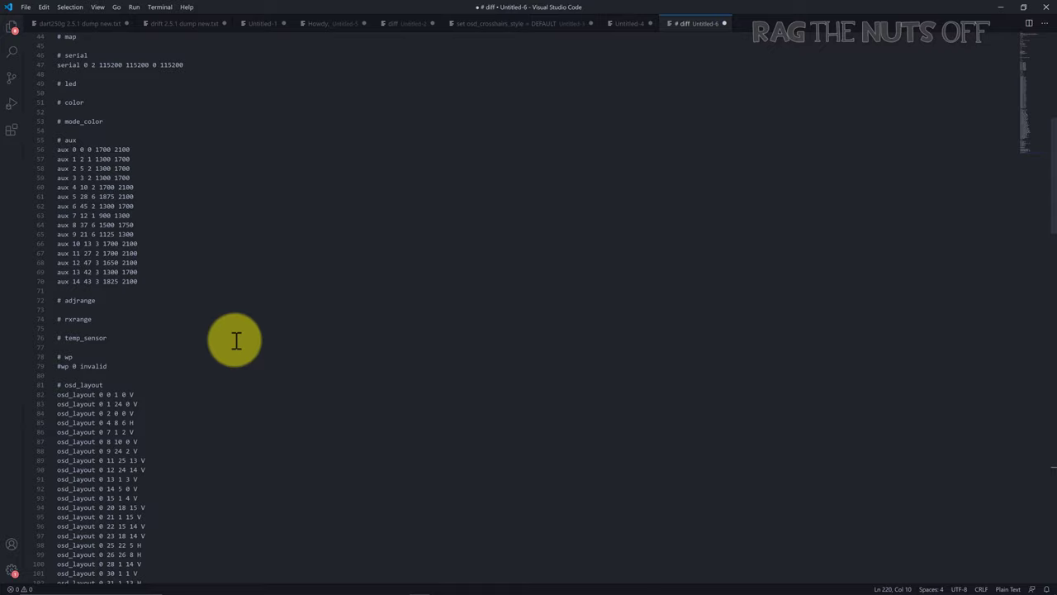
{"action": "scroll", "coordinate": [235, 340], "scroll_direction": "up", "scroll_amount": 15}
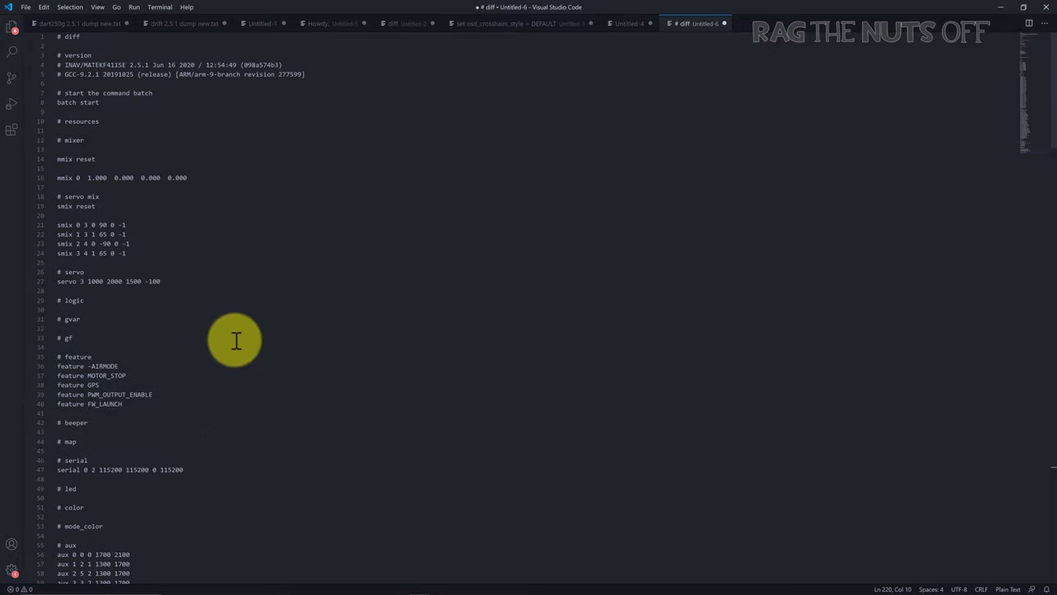
- Inspect the firmware version and board name on line 4, then select the mixer and smix lines
{"action": "left_click", "coordinate": [66, 64]}
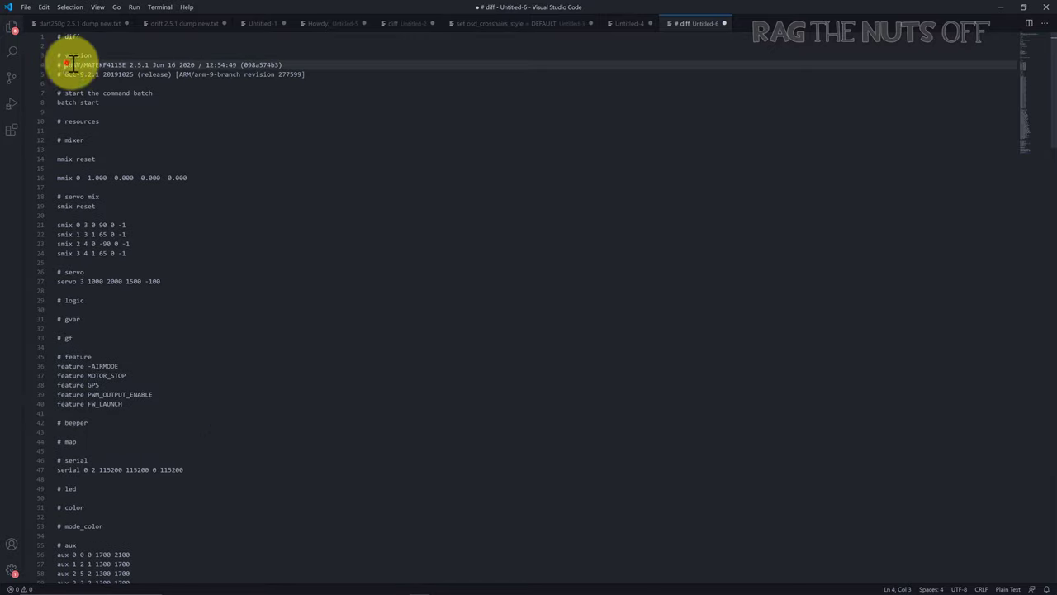
{"action": "left_click_drag", "start_coordinate": [71, 65], "coordinate": [283, 64]}
{"action": "left_click", "coordinate": [283, 65]}
{"action": "left_click_drag", "start_coordinate": [66, 64], "coordinate": [134, 64]}
{"action": "left_click", "coordinate": [136, 65]}
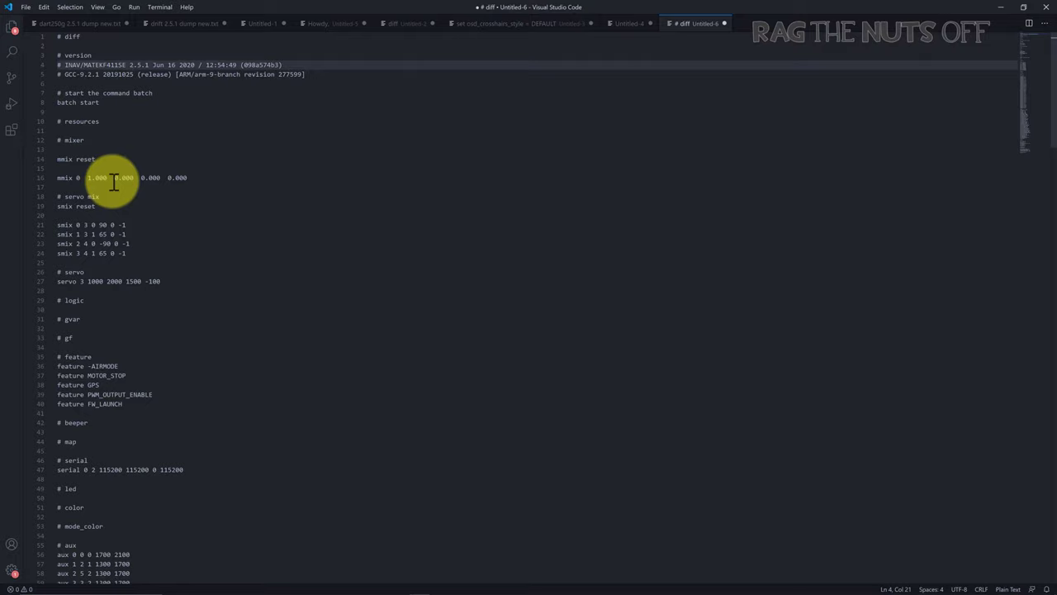
{"action": "left_click_drag", "start_coordinate": [134, 253], "coordinate": [65, 178]}
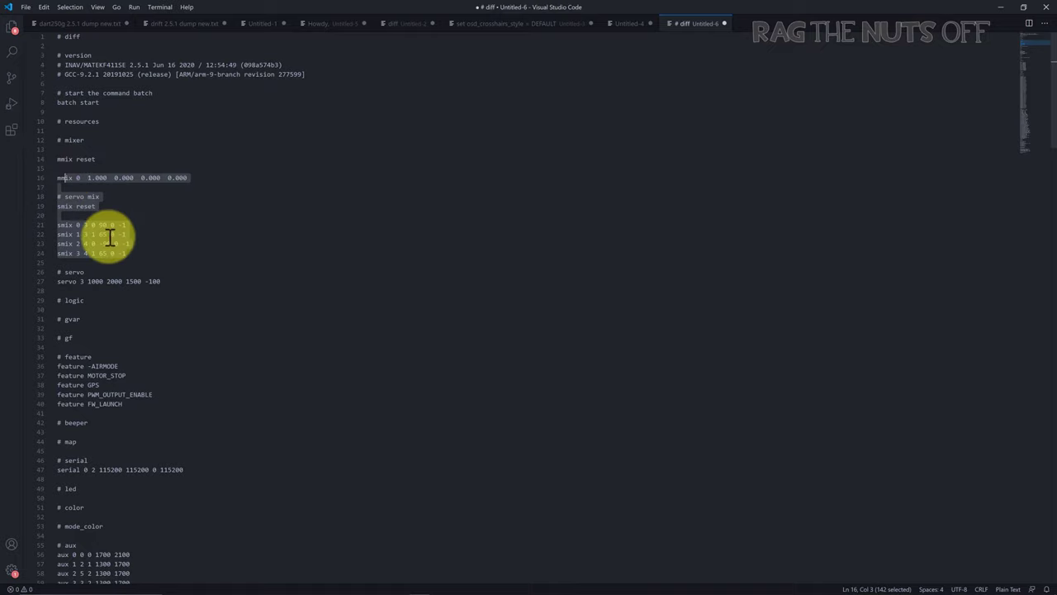
{"action": "left_click_drag", "start_coordinate": [142, 253], "coordinate": [79, 180]}
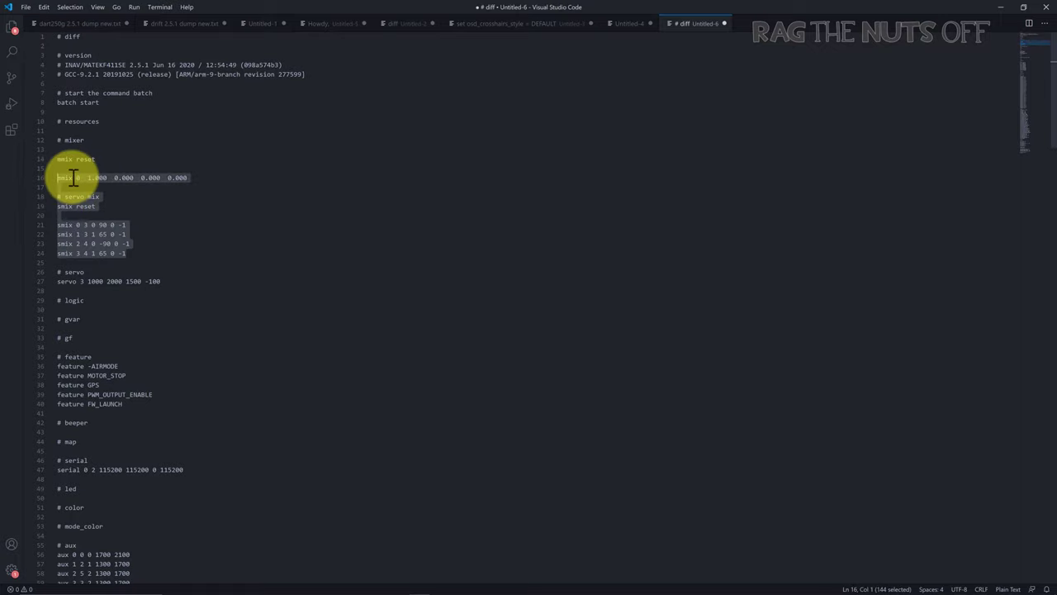
- Select the # mixer, # servo mix and # servo lines and delete them
{"action": "left_click", "coordinate": [89, 177]}
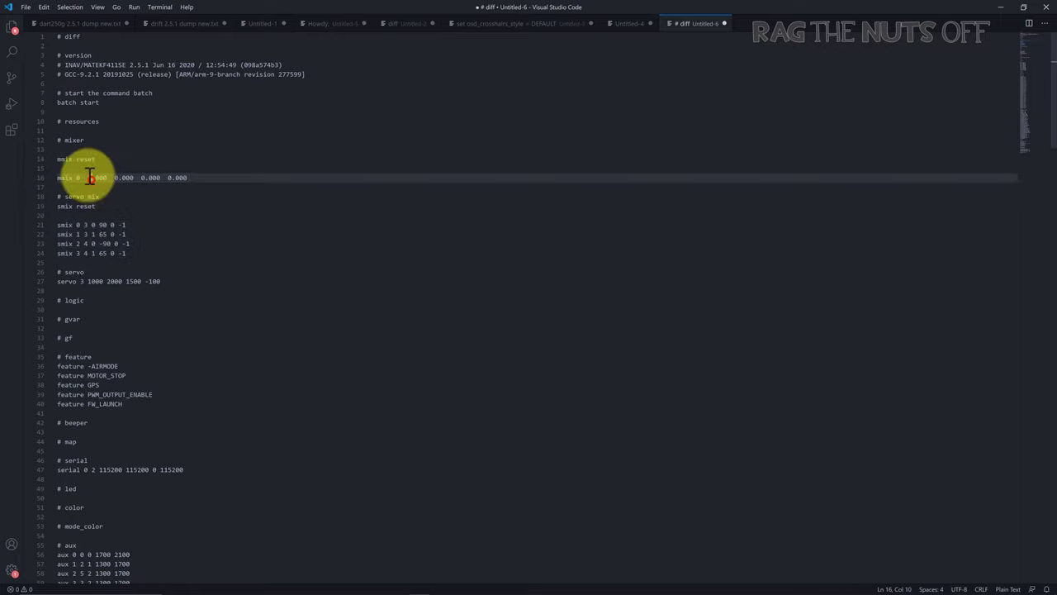
{"action": "left_click_drag", "start_coordinate": [137, 256], "coordinate": [54, 141]}
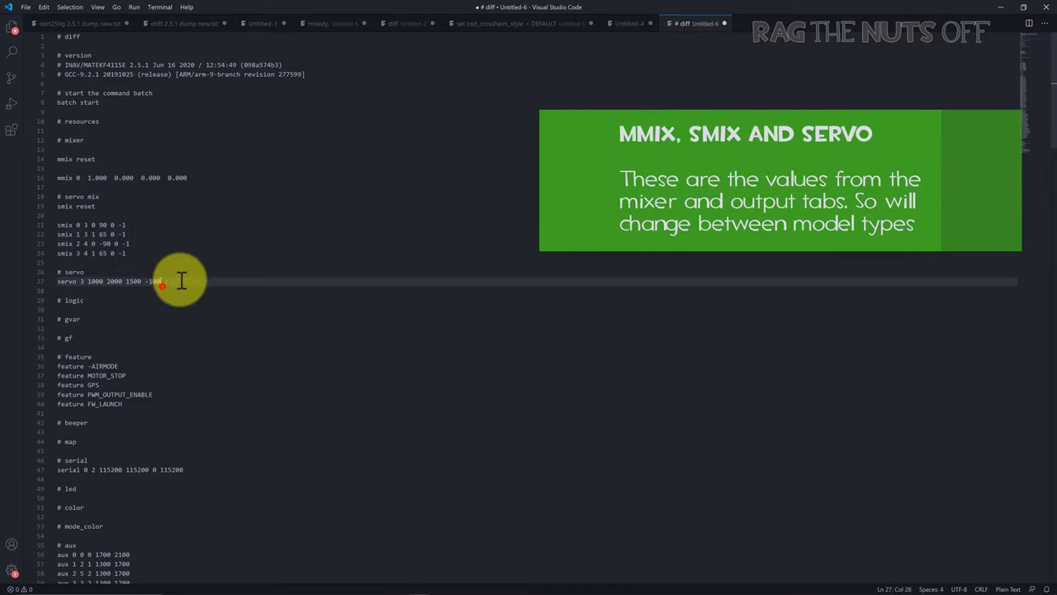
{"action": "left_click_drag", "start_coordinate": [179, 281], "coordinate": [55, 140]}
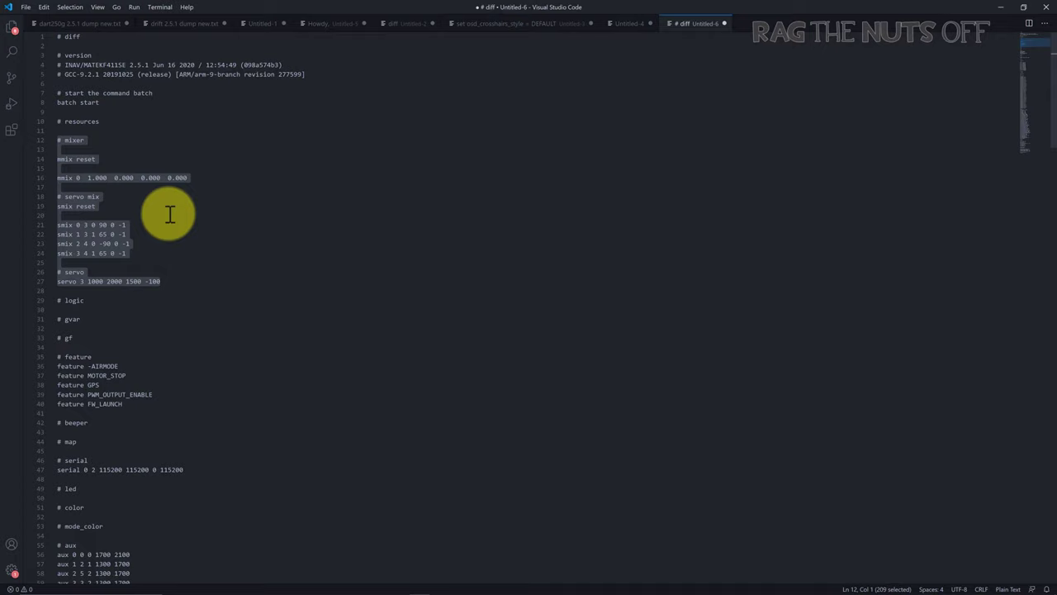
{"action": "key", "text": "Delete"}
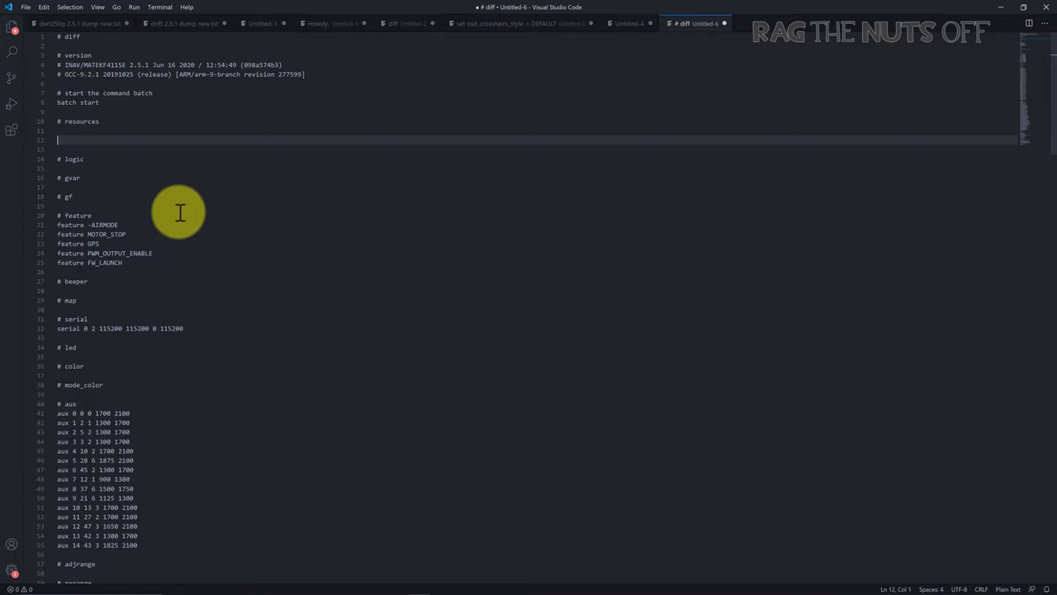
- Delete the 'feature FW_LAUNCH' line so the feature list ends at PWM_OUTPUT_ENABLE
{"action": "left_click_drag", "start_coordinate": [122, 254], "coordinate": [59, 255]}
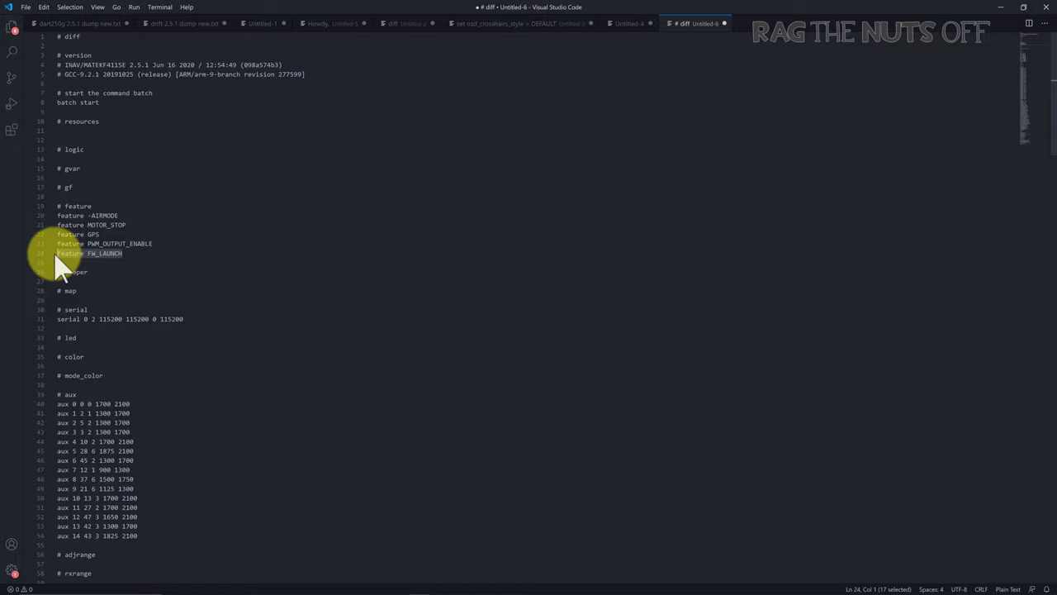
{"action": "left_click", "coordinate": [111, 253]}
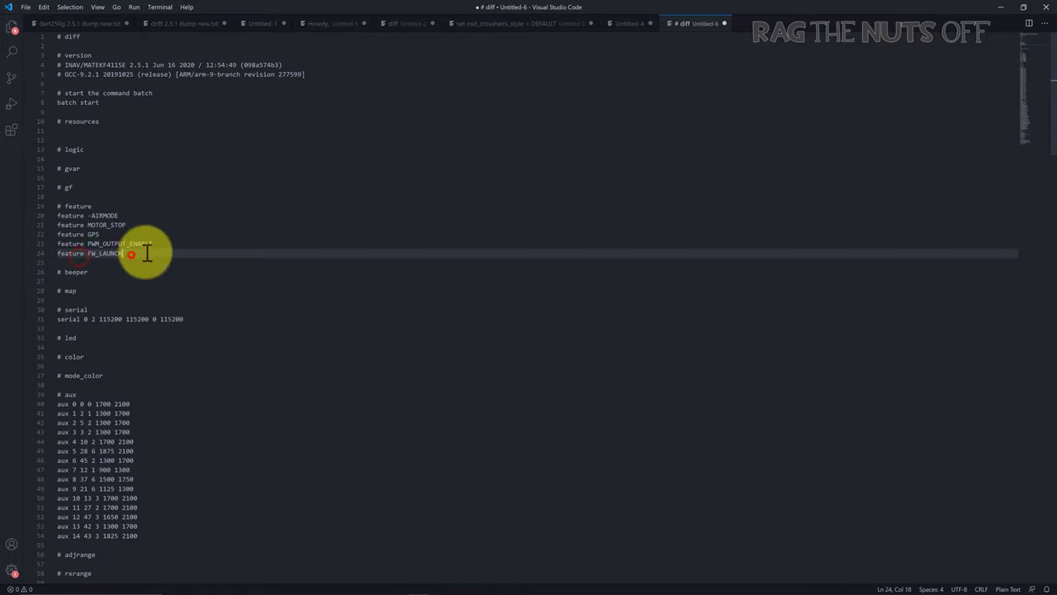
{"action": "left_click_drag", "start_coordinate": [144, 253], "coordinate": [57, 259]}
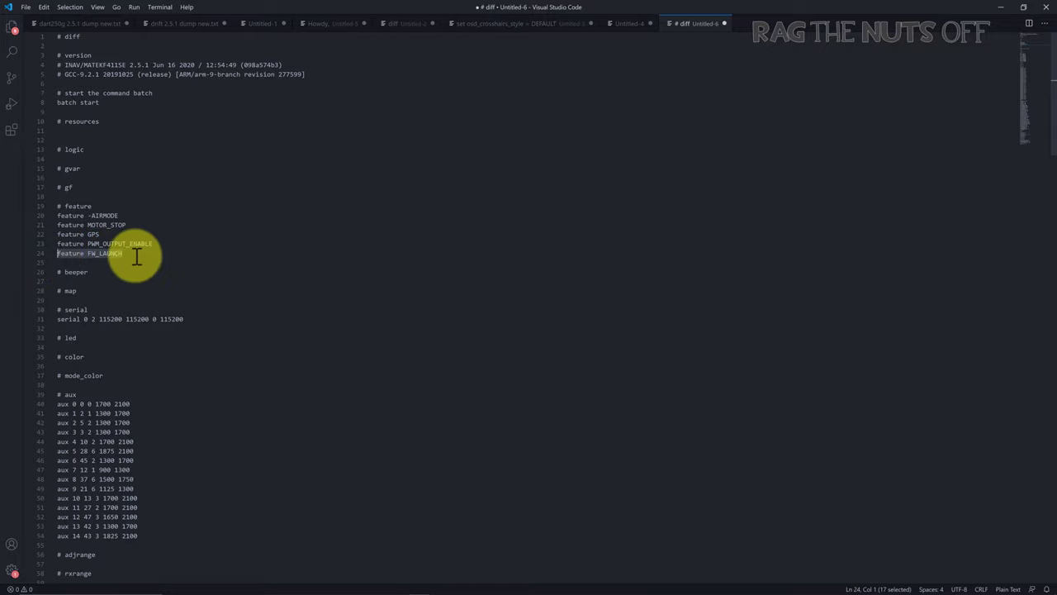
{"action": "left_click_drag", "start_coordinate": [136, 256], "coordinate": [59, 259]}
{"action": "left_click", "coordinate": [142, 252]}
{"action": "left_click_drag", "start_coordinate": [141, 253], "coordinate": [61, 260]}
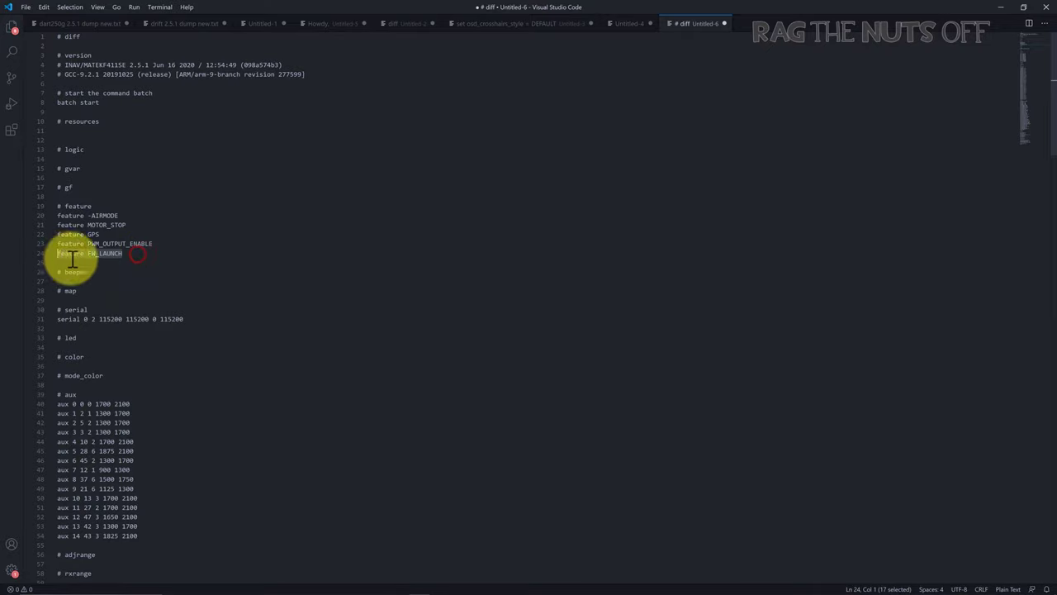
{"action": "key", "text": "Delete"}
{"action": "key", "text": "Delete"}
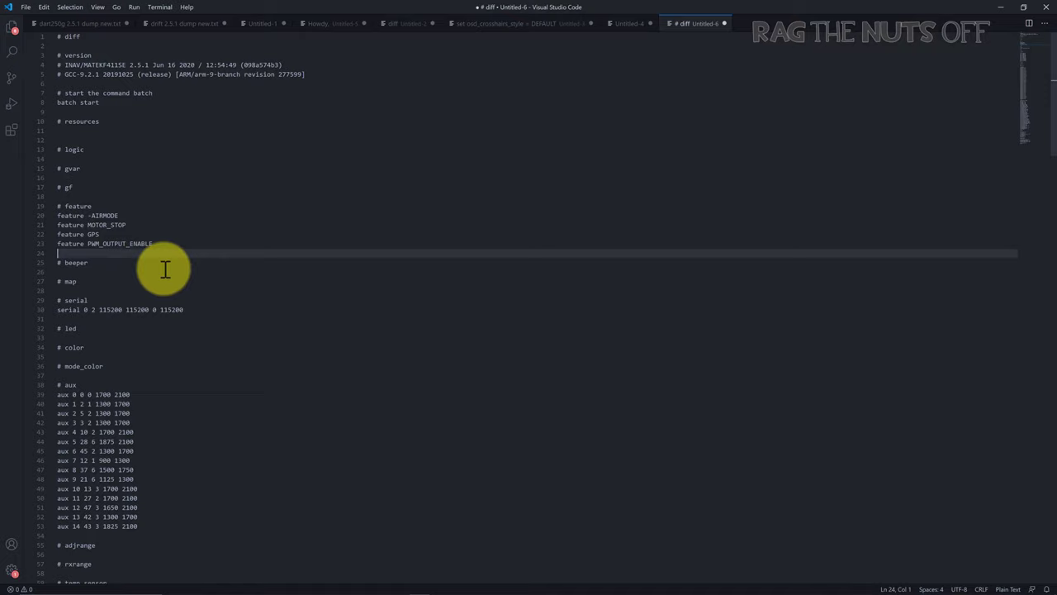
- Delete the '# serial' header and its 'serial 0 2' 115200 port line
{"action": "scroll", "coordinate": [252, 288], "scroll_direction": "down", "scroll_amount": 1}
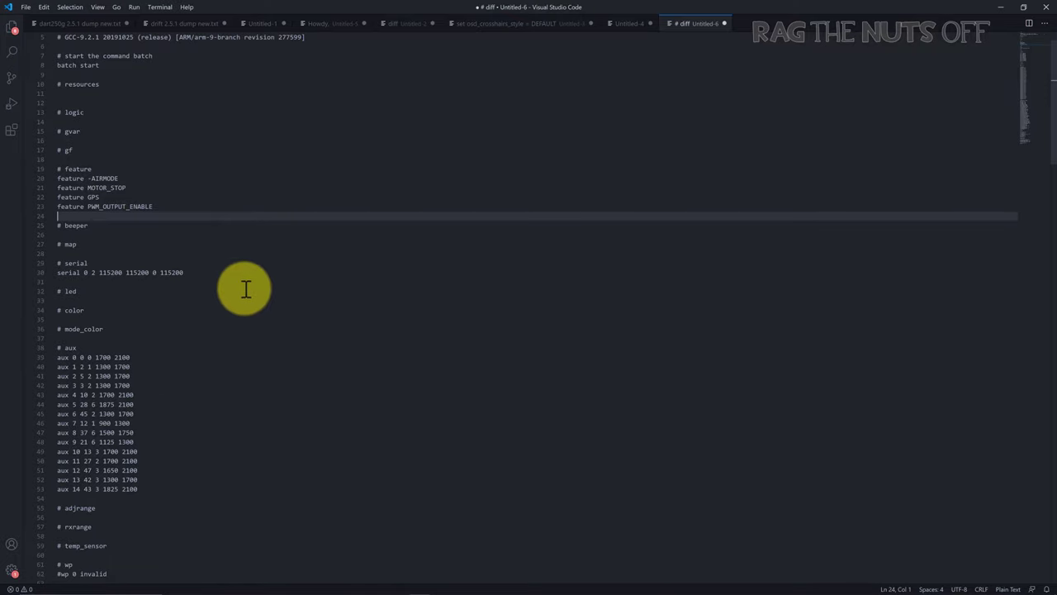
{"action": "left_click_drag", "start_coordinate": [197, 275], "coordinate": [75, 273]}
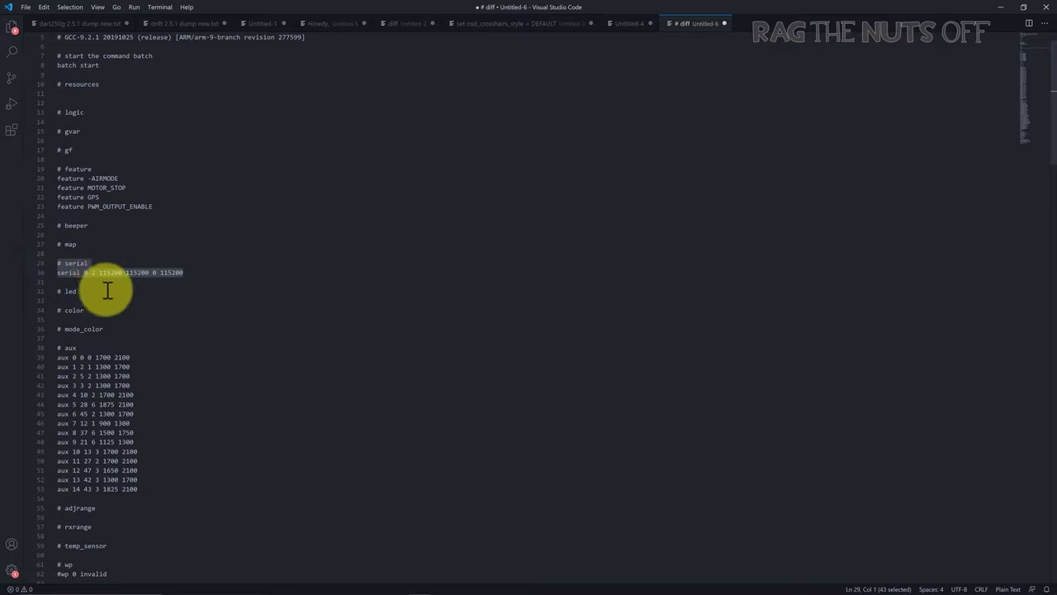
{"action": "left_click_drag", "start_coordinate": [188, 272], "coordinate": [57, 273]}
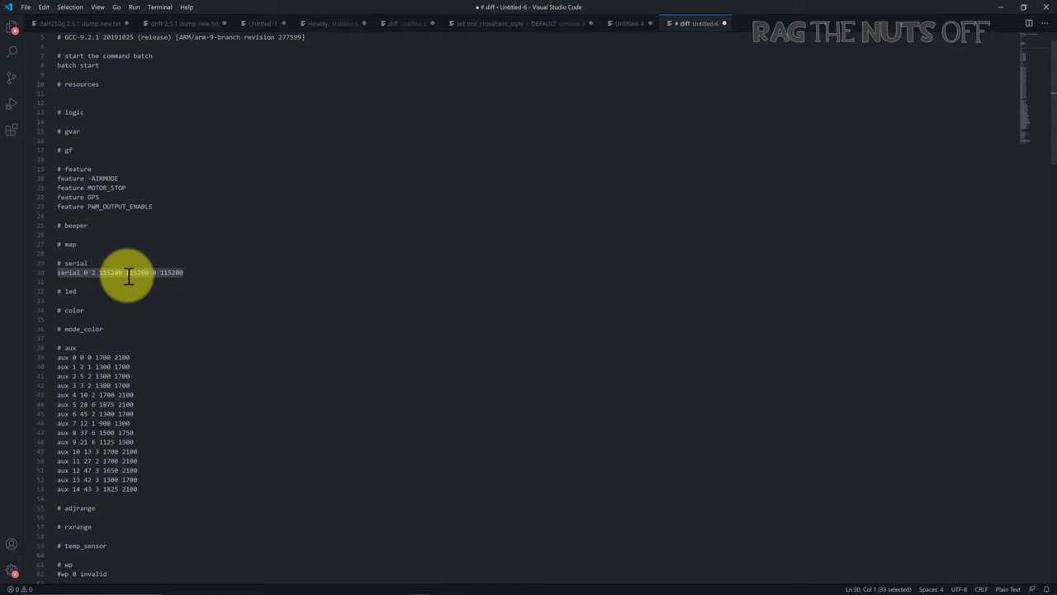
{"action": "left_click", "coordinate": [120, 273]}
{"action": "left_click_drag", "start_coordinate": [195, 273], "coordinate": [76, 272]}
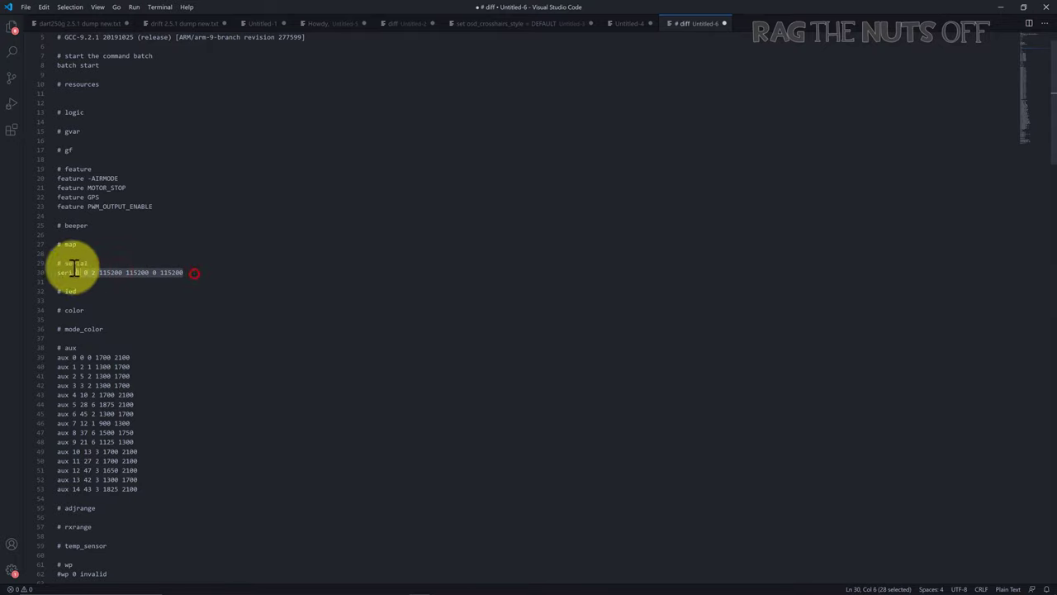
{"action": "key", "text": "Delete"}
{"action": "key", "text": "Delete"}
{"action": "key", "text": "Delete"}
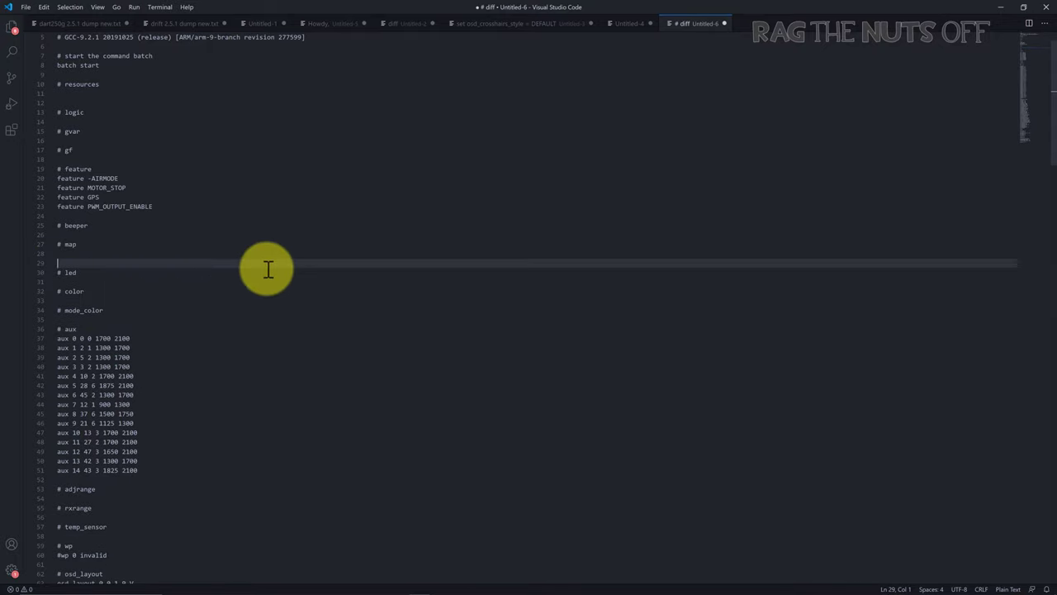
{"action": "scroll", "coordinate": [267, 269], "scroll_direction": "down", "scroll_amount": 5}
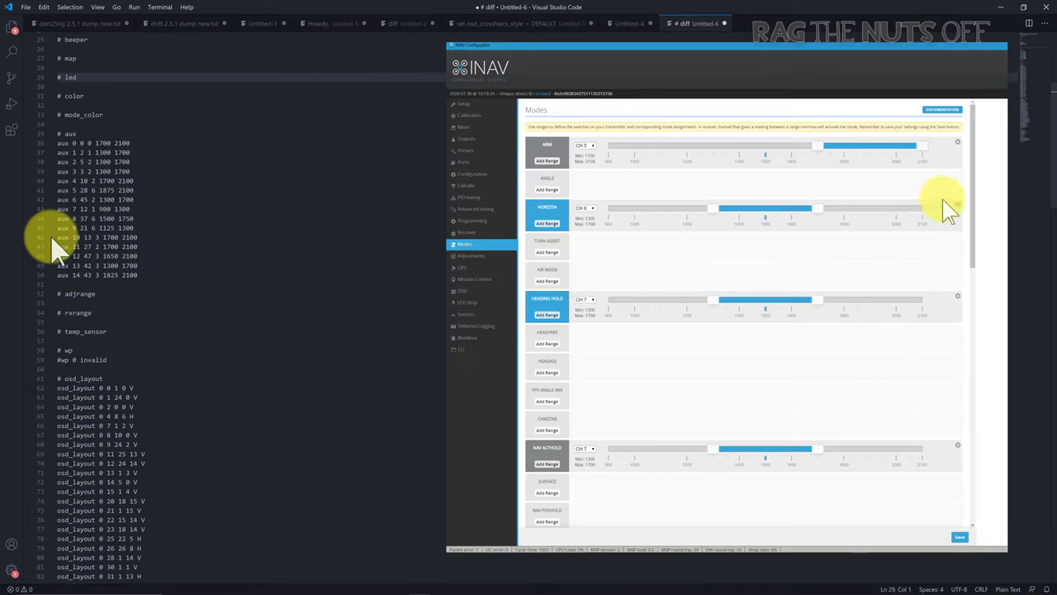
{"action": "left_click_drag", "start_coordinate": [198, 275], "coordinate": [57, 150]}
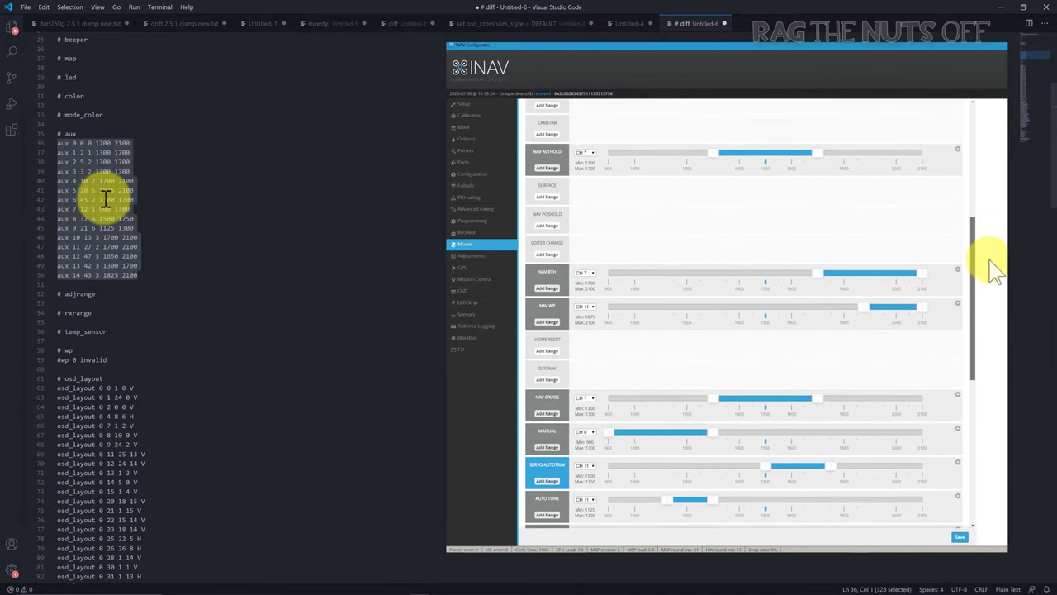
{"action": "left_click_drag", "start_coordinate": [149, 276], "coordinate": [55, 145]}
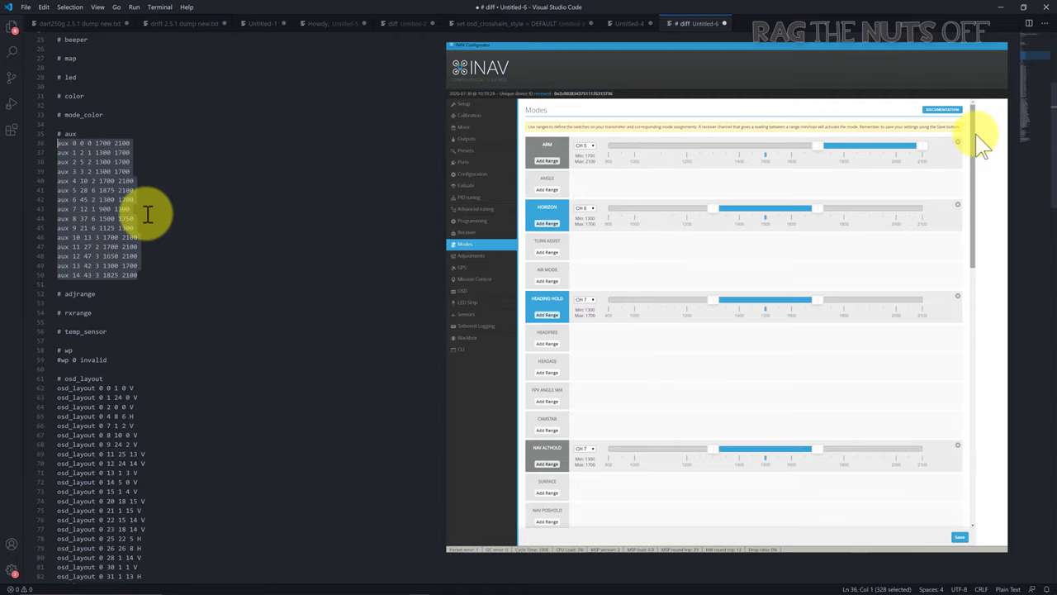
{"action": "scroll", "coordinate": [147, 215], "scroll_direction": "down", "scroll_amount": 6}
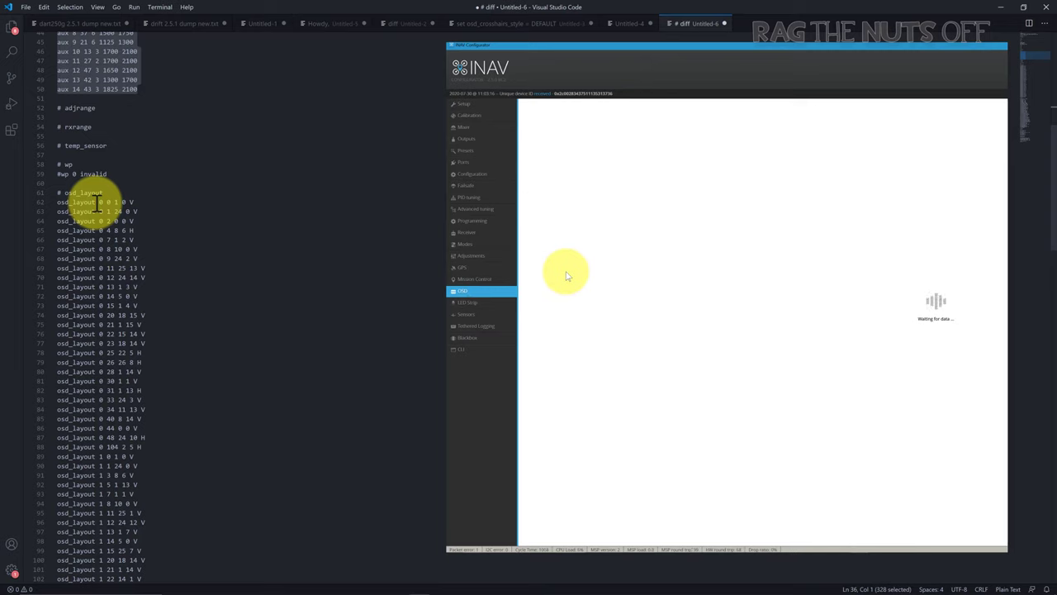
{"action": "scroll", "coordinate": [82, 148], "scroll_direction": "up", "scroll_amount": 3}
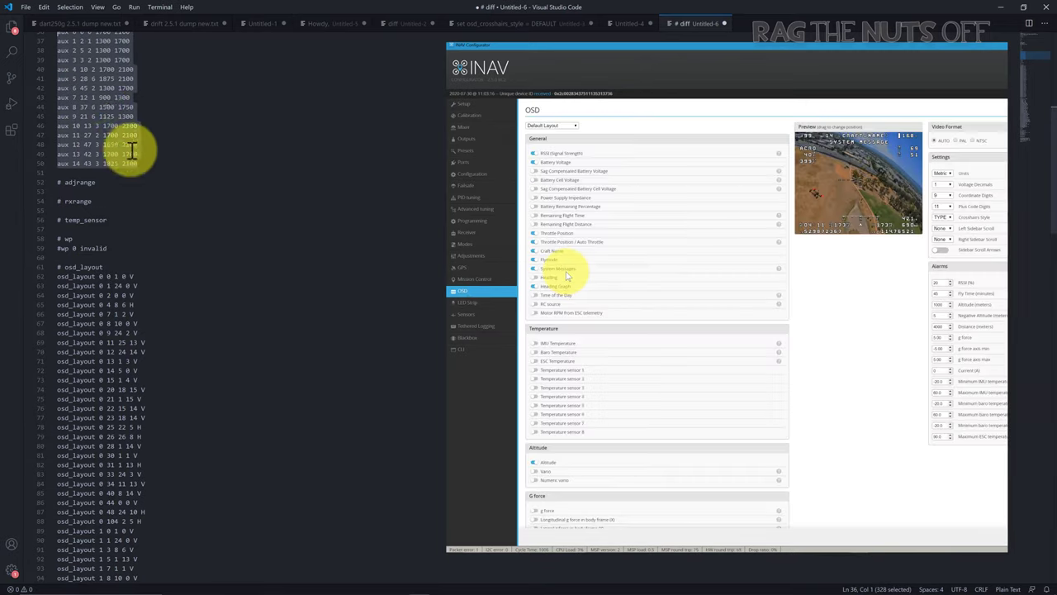
{"action": "scroll", "coordinate": [165, 223], "scroll_direction": "down", "scroll_amount": 4}
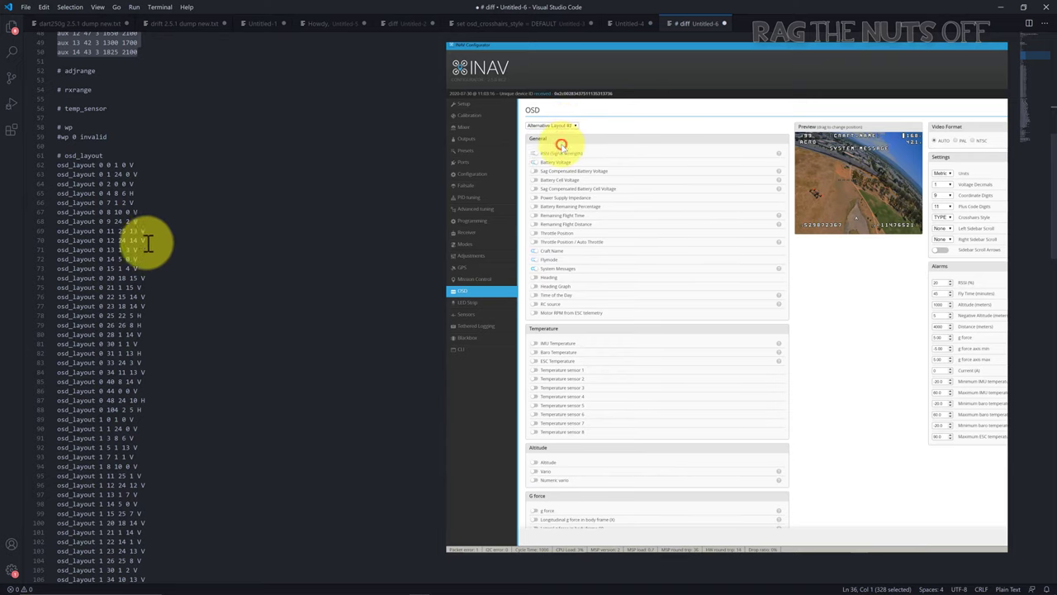
{"action": "scroll", "coordinate": [75, 146], "scroll_direction": "down", "scroll_amount": 1}
{"action": "left_click_drag", "start_coordinate": [55, 132], "coordinate": [165, 329]}
{"action": "scroll", "coordinate": [148, 289], "scroll_direction": "down", "scroll_amount": 3}
{"action": "scroll", "coordinate": [175, 343], "scroll_direction": "down", "scroll_amount": 9}
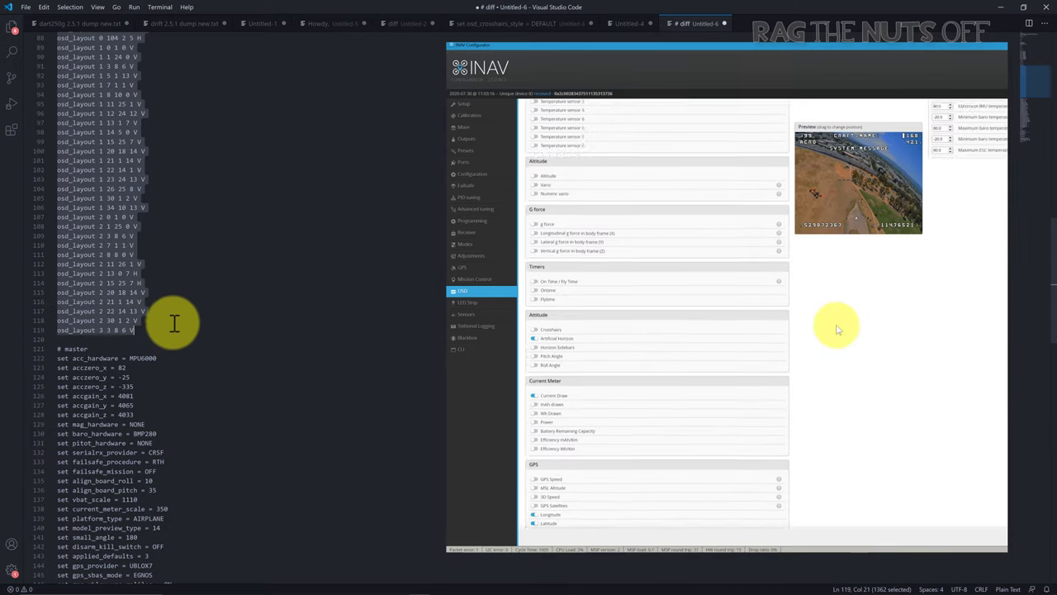
{"action": "scroll", "coordinate": [176, 322], "scroll_direction": "down", "scroll_amount": 4}
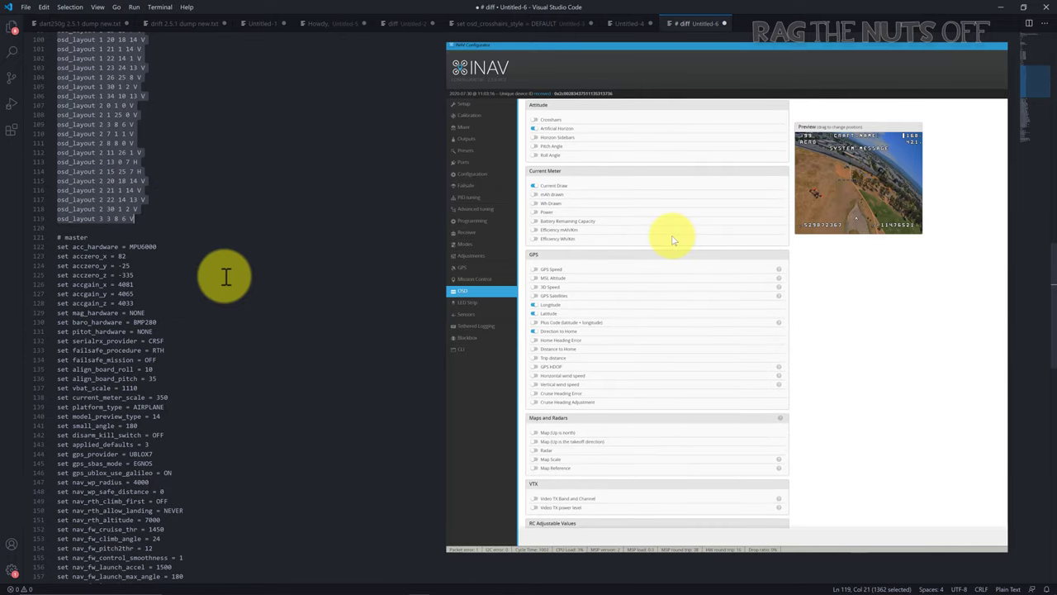
- Delete the acc_hardware, acczero/accgain, mag, baro and pitot_hardware lines under # master, plus the blank line
{"action": "scroll", "coordinate": [225, 276], "scroll_direction": "down", "scroll_amount": 1}
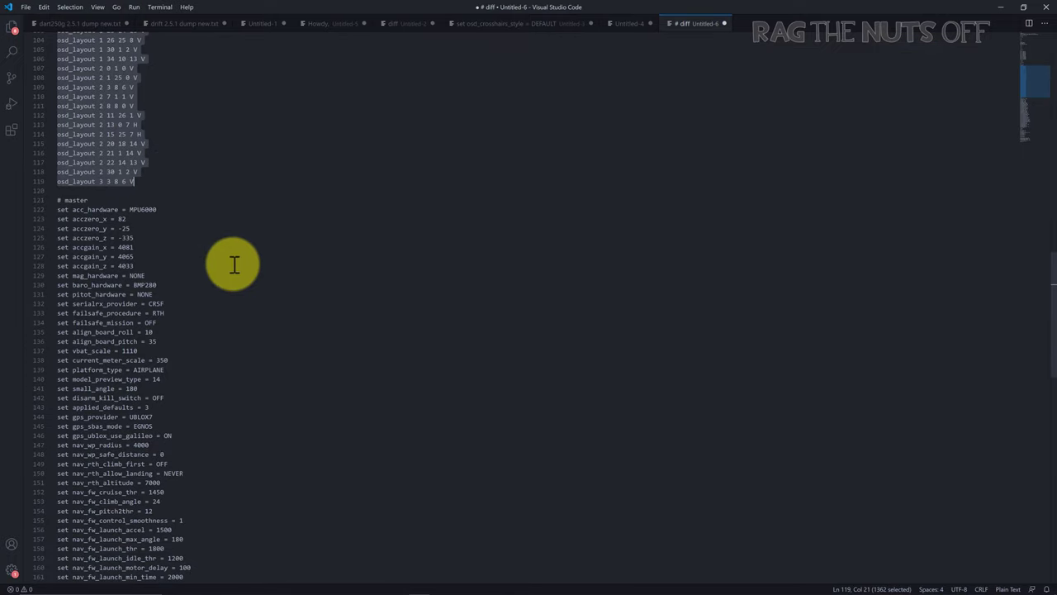
{"action": "left_click_drag", "start_coordinate": [153, 265], "coordinate": [57, 209]}
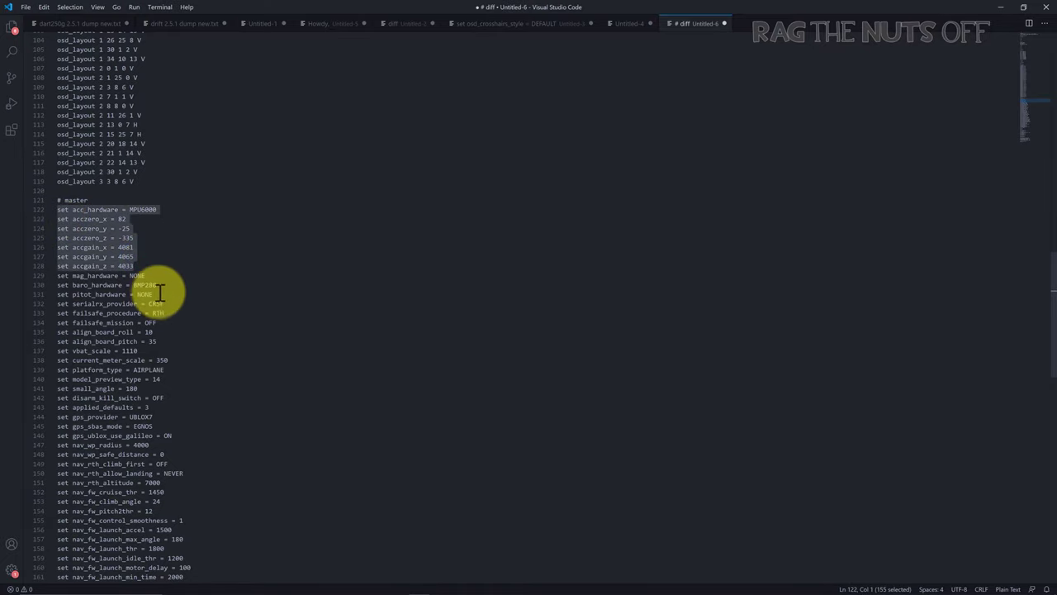
{"action": "left_click_drag", "start_coordinate": [138, 285], "coordinate": [56, 212]}
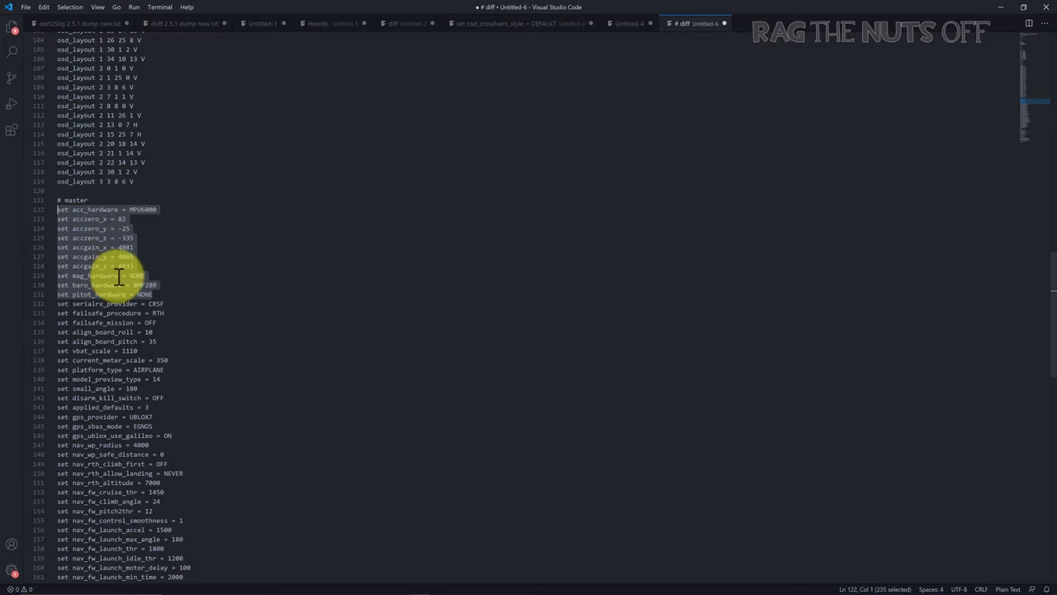
{"action": "left_click_drag", "start_coordinate": [144, 265], "coordinate": [47, 224]}
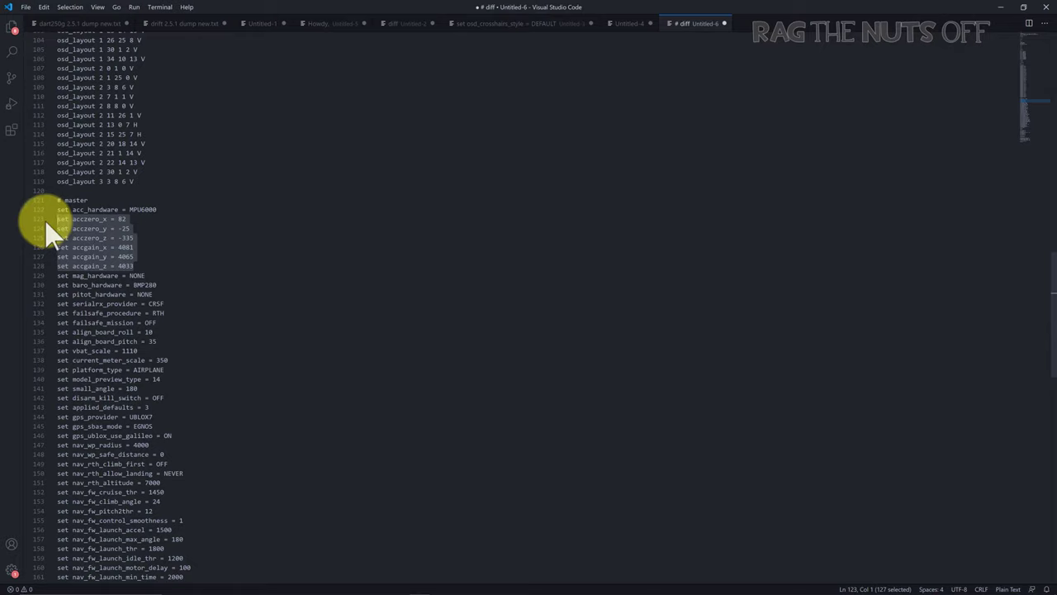
{"action": "left_click", "coordinate": [137, 256]}
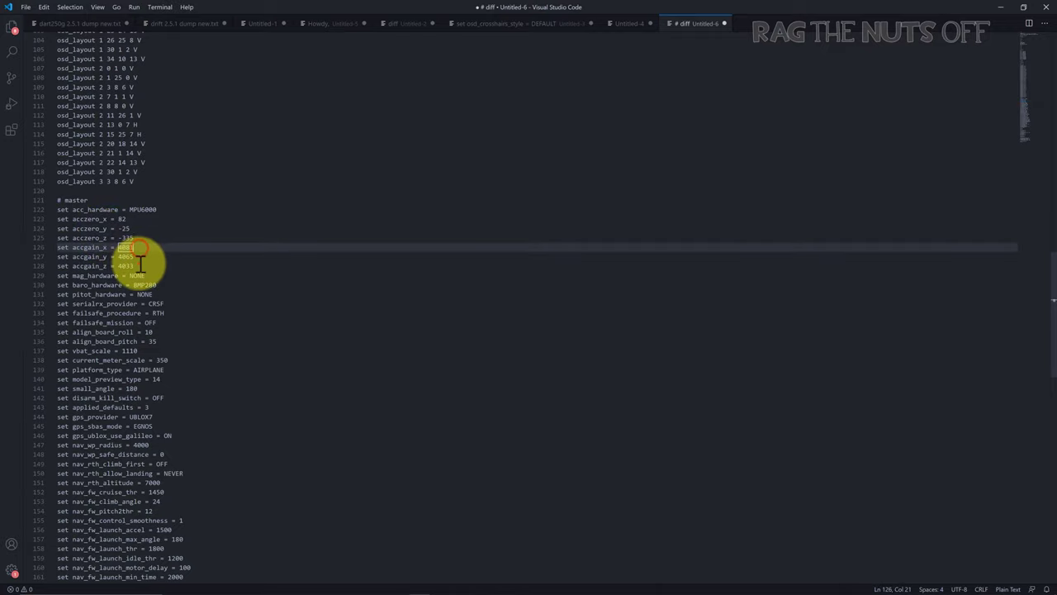
{"action": "left_click_drag", "start_coordinate": [139, 265], "coordinate": [56, 218]}
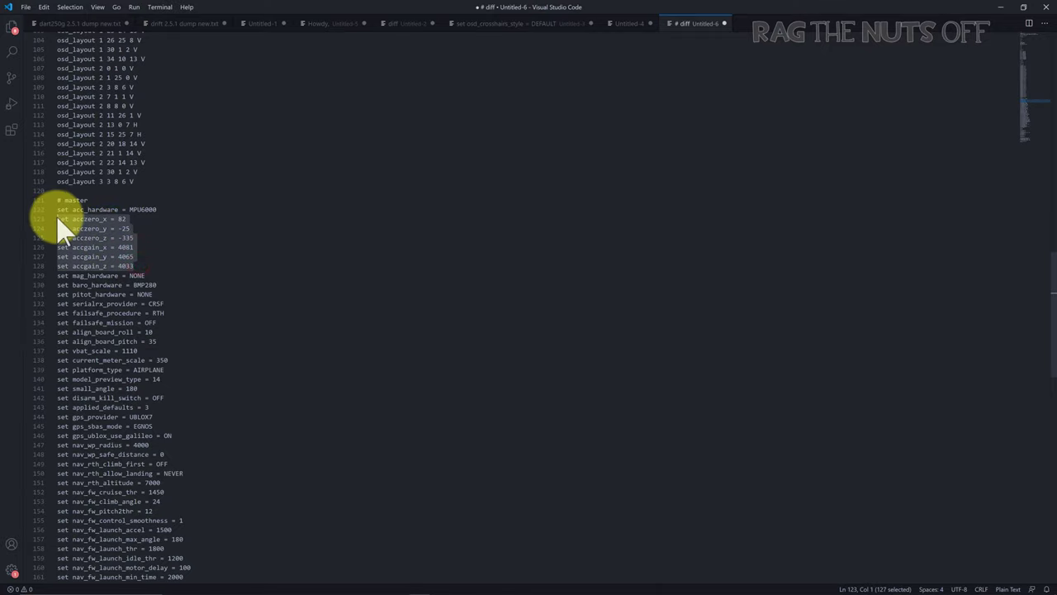
{"action": "left_click", "coordinate": [146, 275]}
{"action": "left_click_drag", "start_coordinate": [163, 294], "coordinate": [58, 209]}
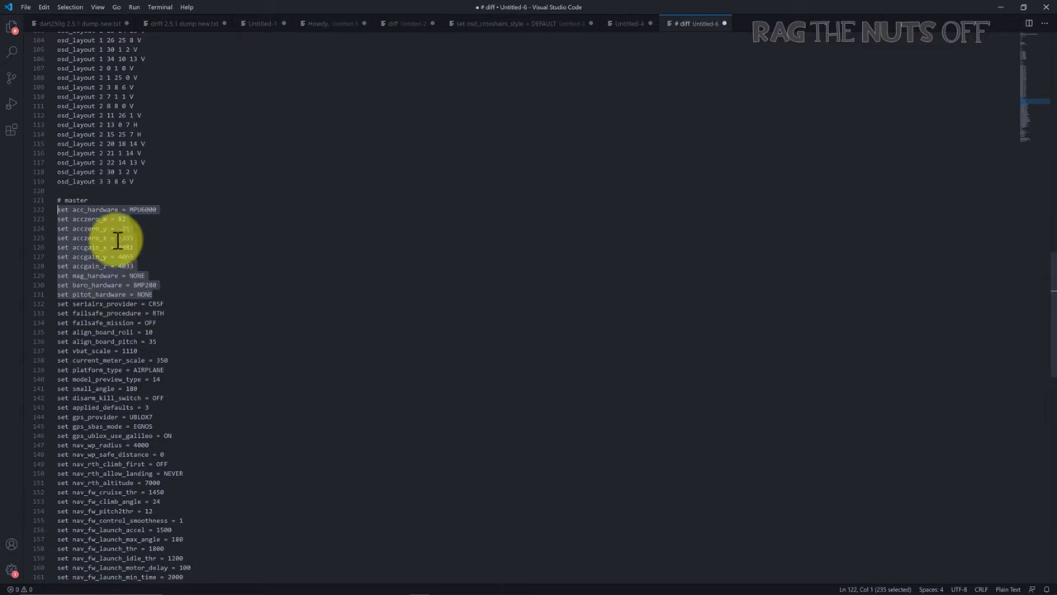
{"action": "key", "text": "Delete"}
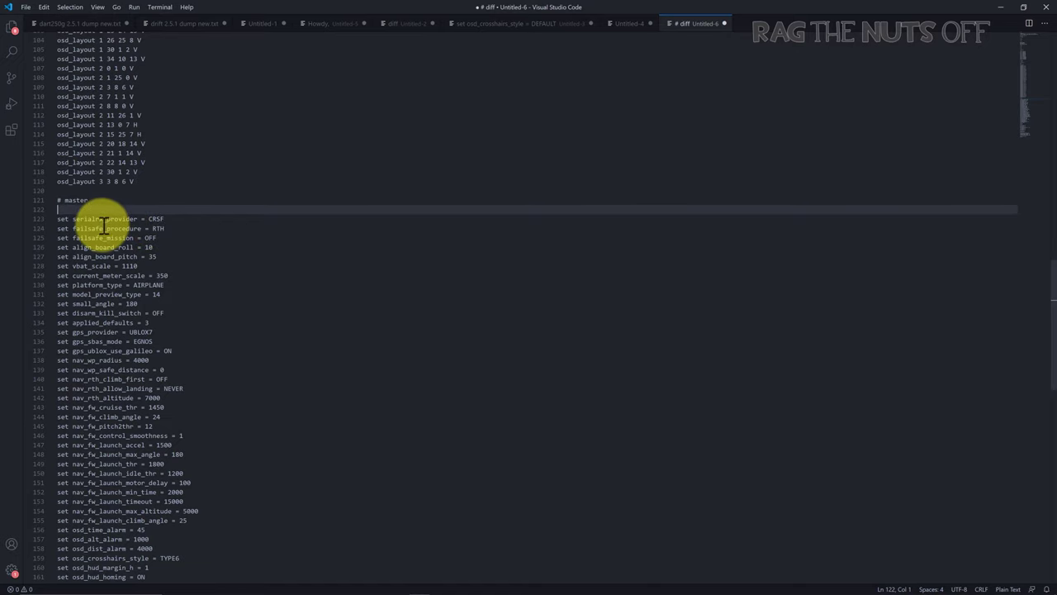
{"action": "key", "text": "Delete"}
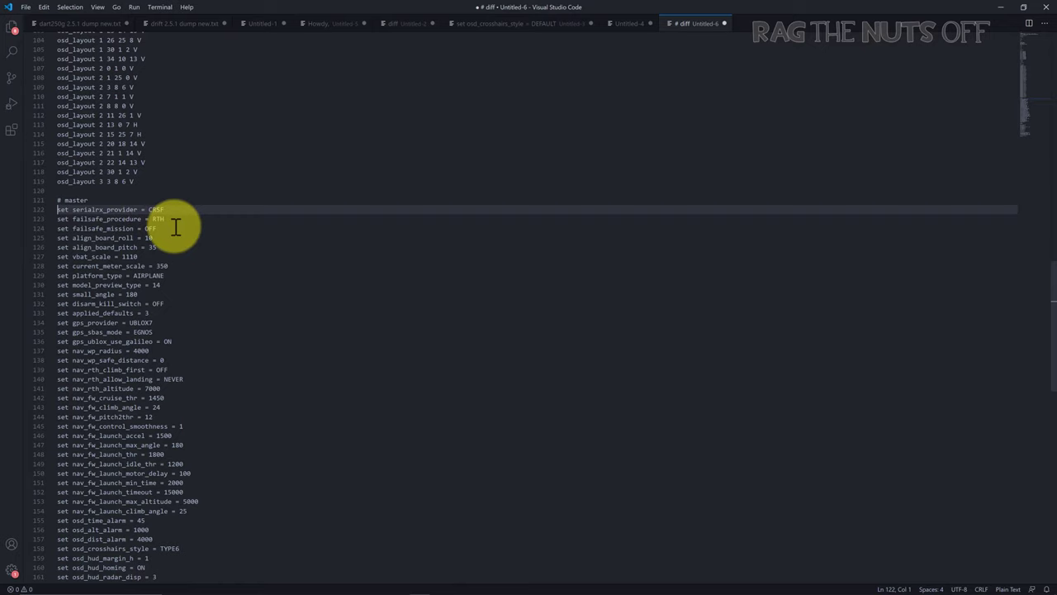
{"action": "scroll", "coordinate": [176, 228], "scroll_direction": "down", "scroll_amount": 3}
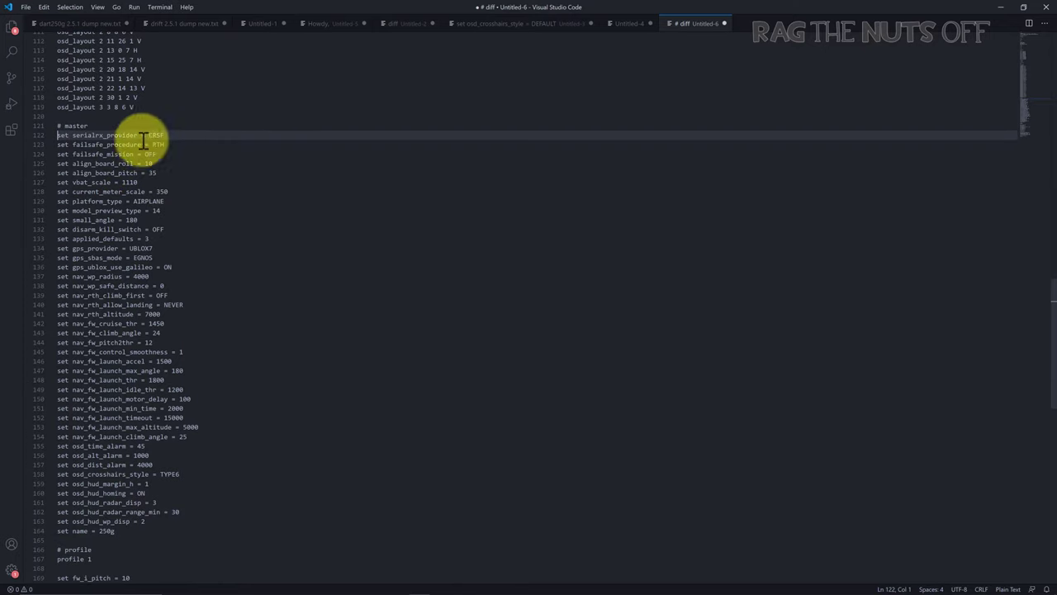
{"action": "left_click_drag", "start_coordinate": [143, 140], "coordinate": [170, 346]}
{"action": "scroll", "coordinate": [175, 429], "scroll_direction": "down", "scroll_amount": 3}
{"action": "left_click", "coordinate": [165, 342]}
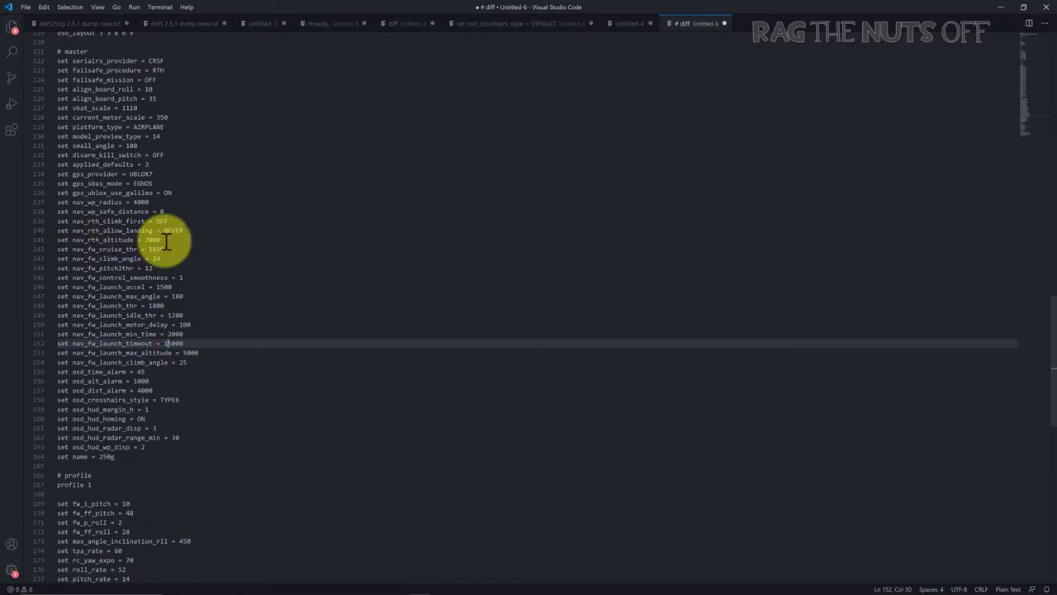
{"action": "left_click", "coordinate": [172, 193]}
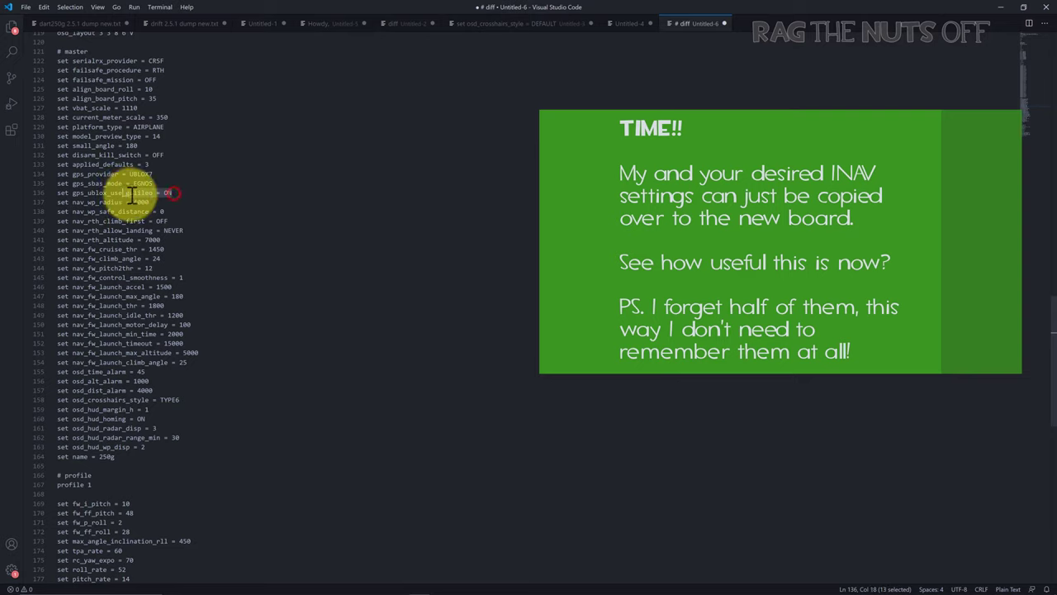
{"action": "double_click", "coordinate": [169, 194]}
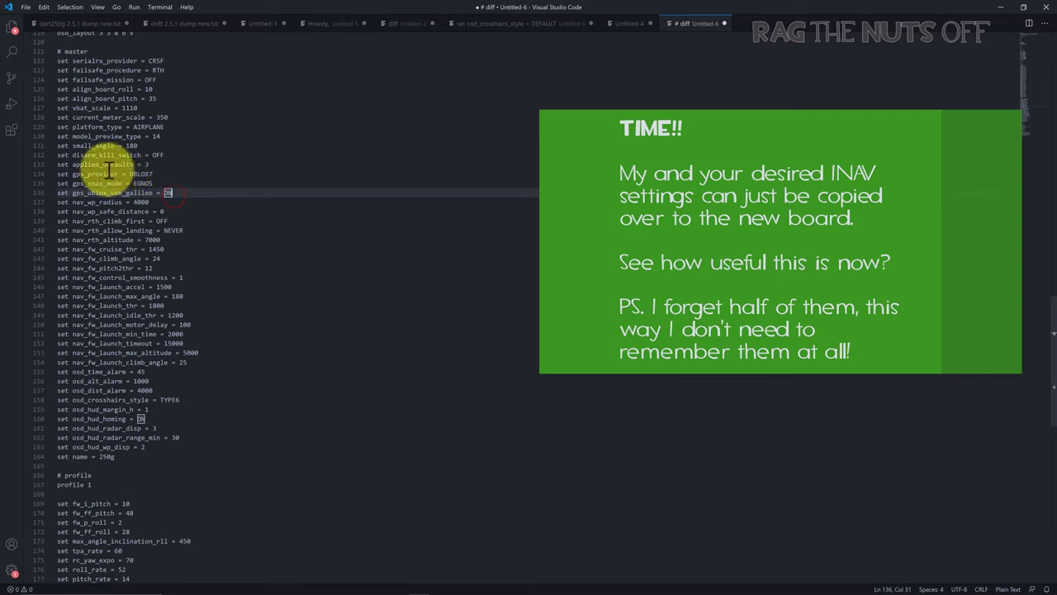
{"action": "scroll", "coordinate": [157, 182], "scroll_direction": "down", "scroll_amount": 1}
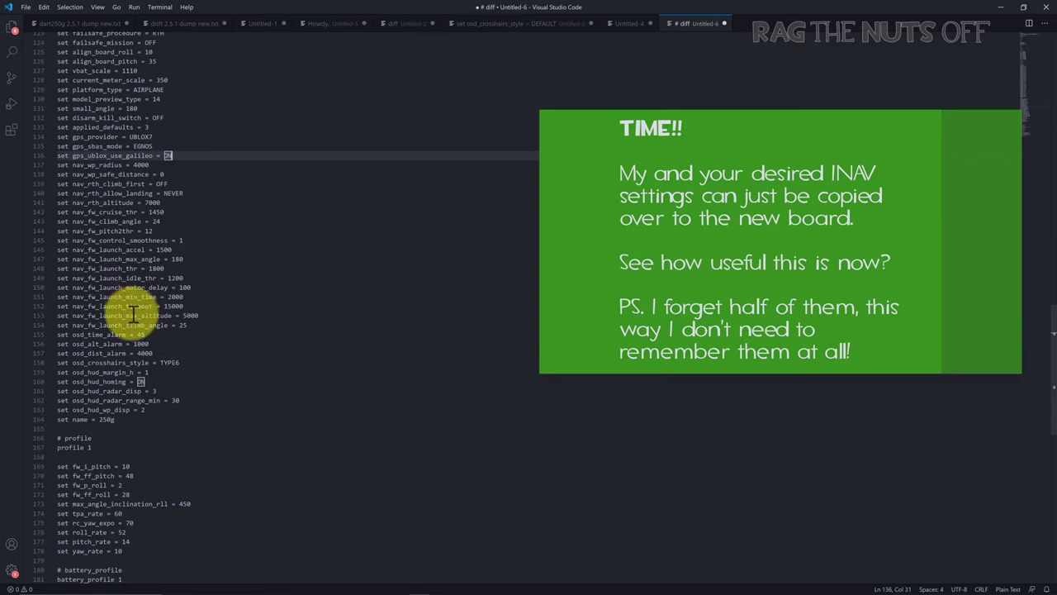
{"action": "scroll", "coordinate": [132, 297], "scroll_direction": "down", "scroll_amount": 2}
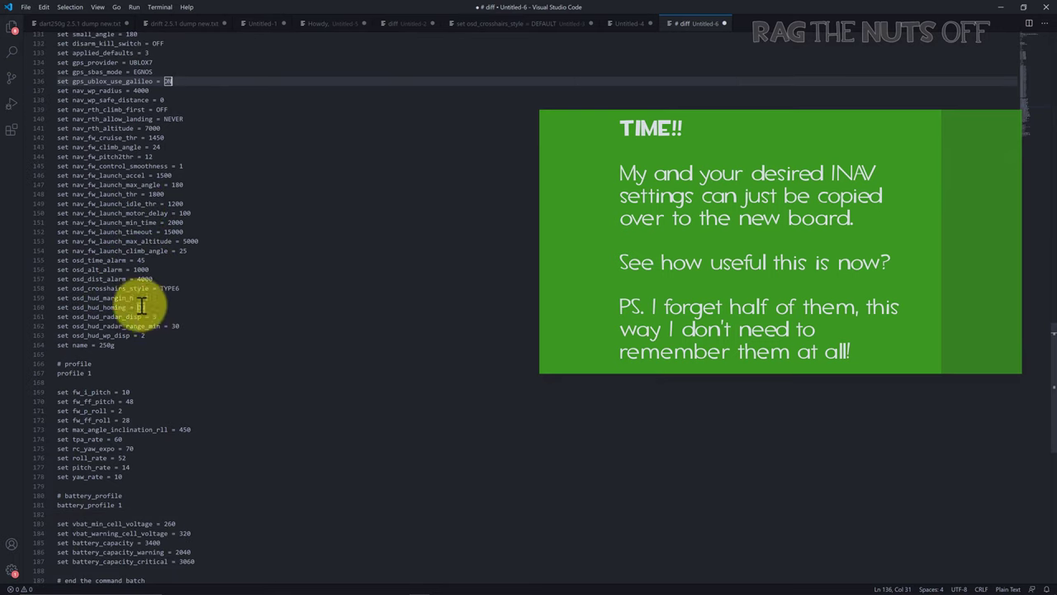
{"action": "left_click_drag", "start_coordinate": [150, 335], "coordinate": [33, 303]}
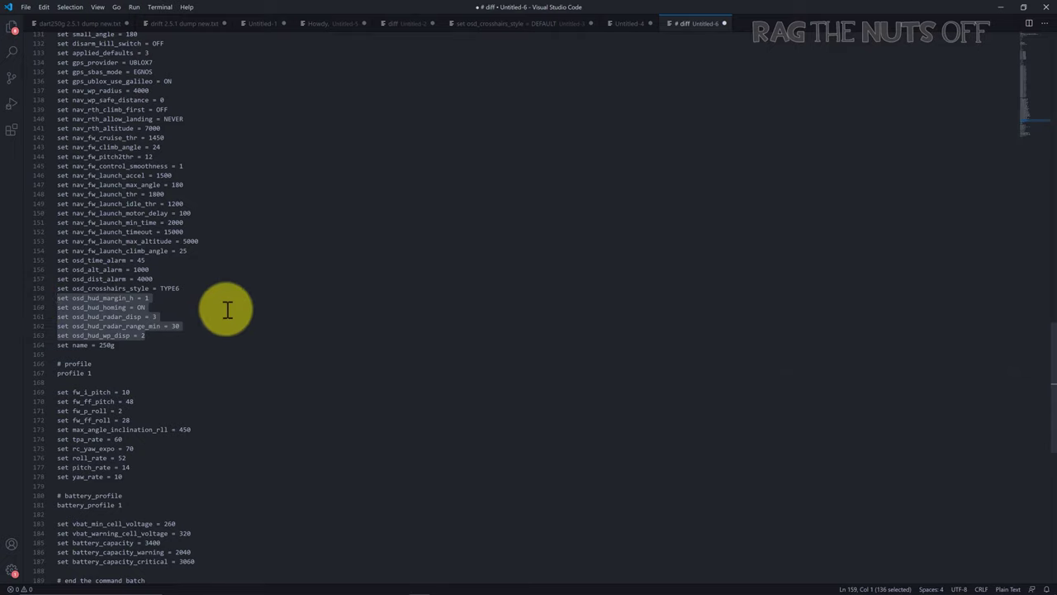
{"action": "scroll", "coordinate": [226, 307], "scroll_direction": "down", "scroll_amount": 1}
{"action": "mouse_move", "coordinate": [122, 308]}
{"action": "left_mouse_down"}
{"action": "mouse_move", "coordinate": [85, 309]}
{"action": "mouse_move", "coordinate": [120, 306]}
{"action": "mouse_move", "coordinate": [103, 310]}
{"action": "left_mouse_up"}
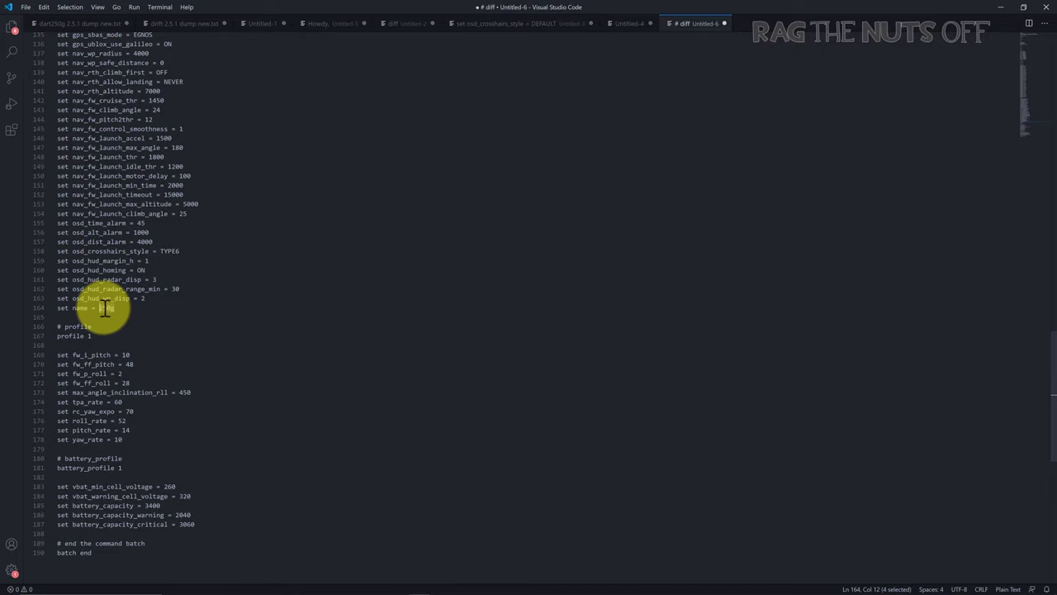
- Change the craft name to Drift and delete profile 1's rate and PID lines
{"action": "type", "text": "Drift"}
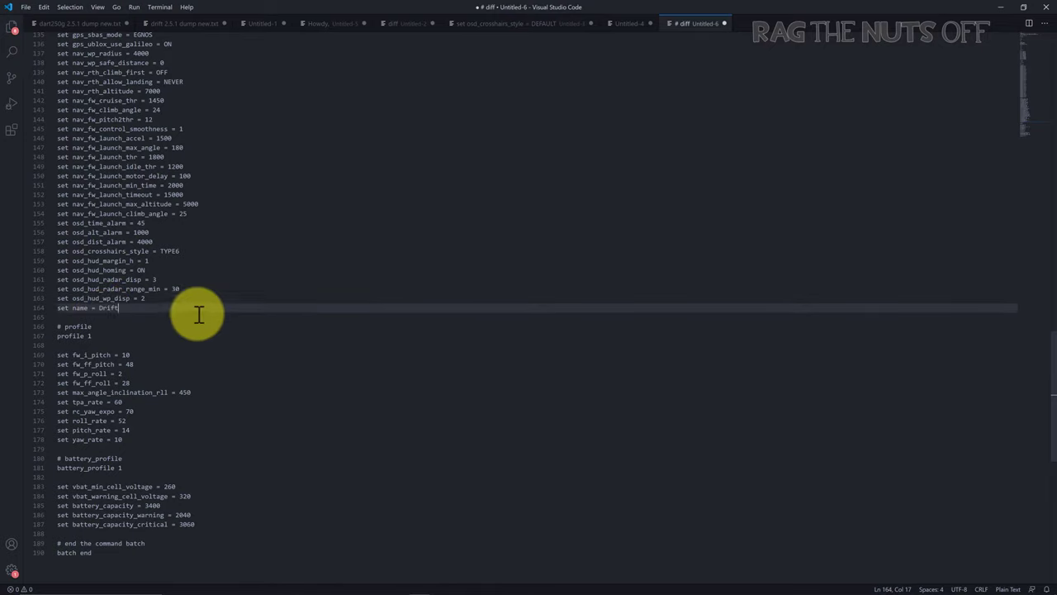
{"action": "scroll", "coordinate": [203, 313], "scroll_direction": "down", "scroll_amount": 3}
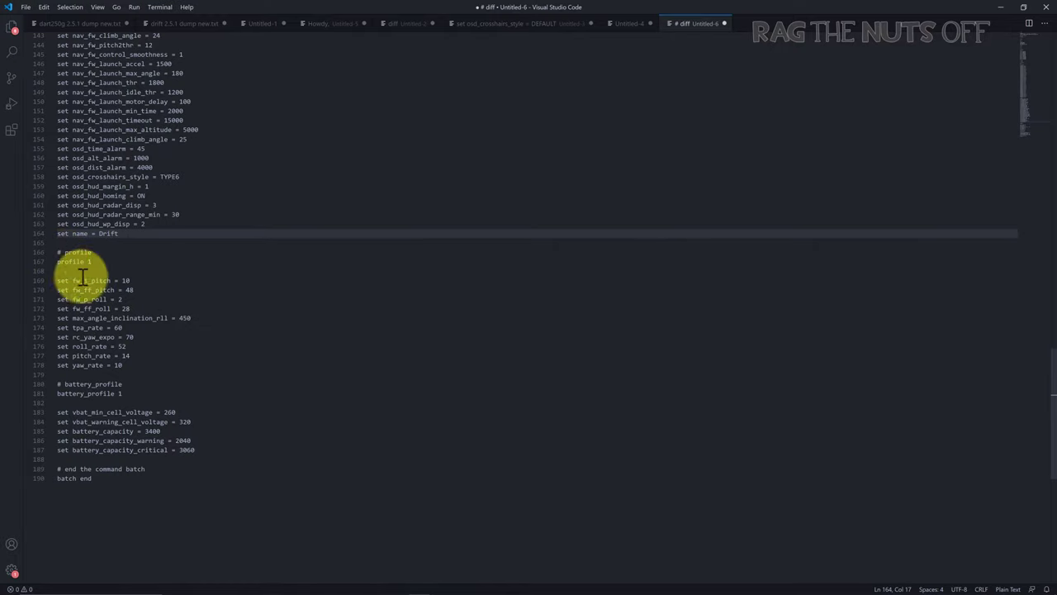
{"action": "left_click", "coordinate": [127, 365]}
{"action": "left_click_drag", "start_coordinate": [126, 365], "coordinate": [57, 281]}
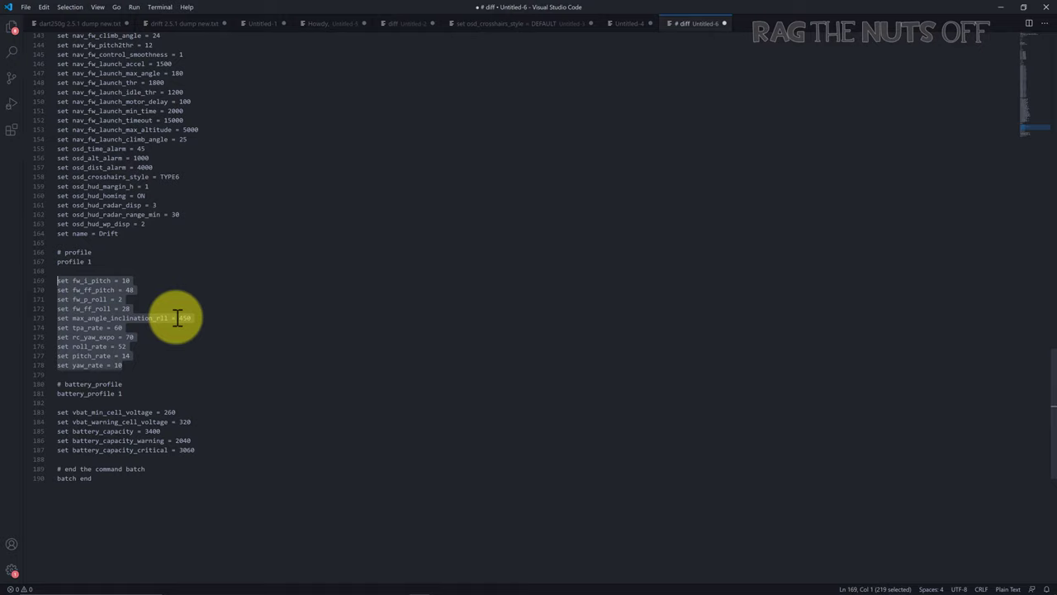
{"action": "key", "text": "Delete"}
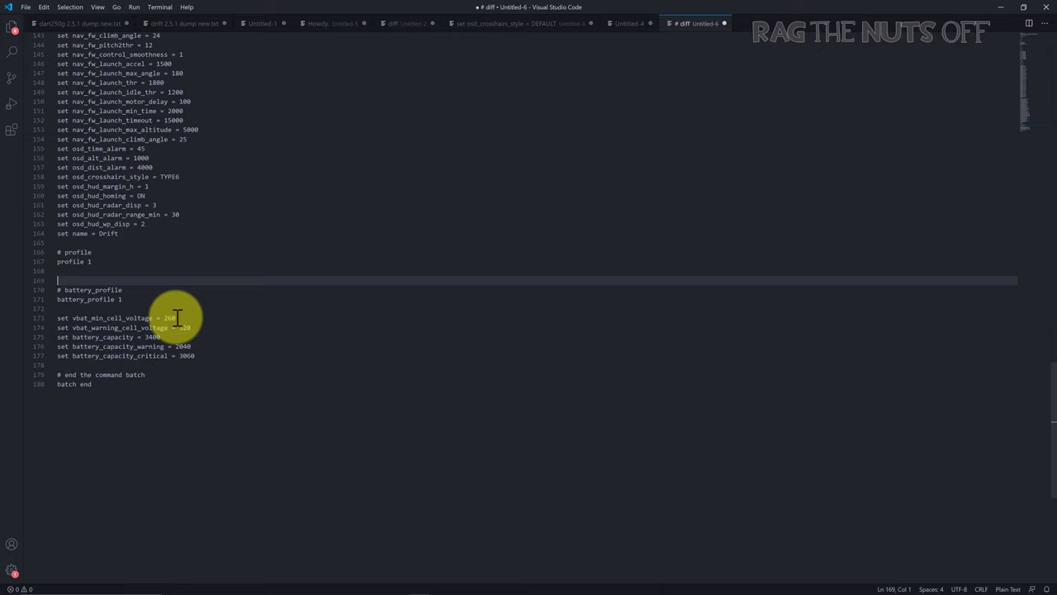
- Select all of the pruned diff text with Ctrl+A from the top of the file
{"action": "scroll", "coordinate": [149, 272], "scroll_direction": "up", "scroll_amount": 20}
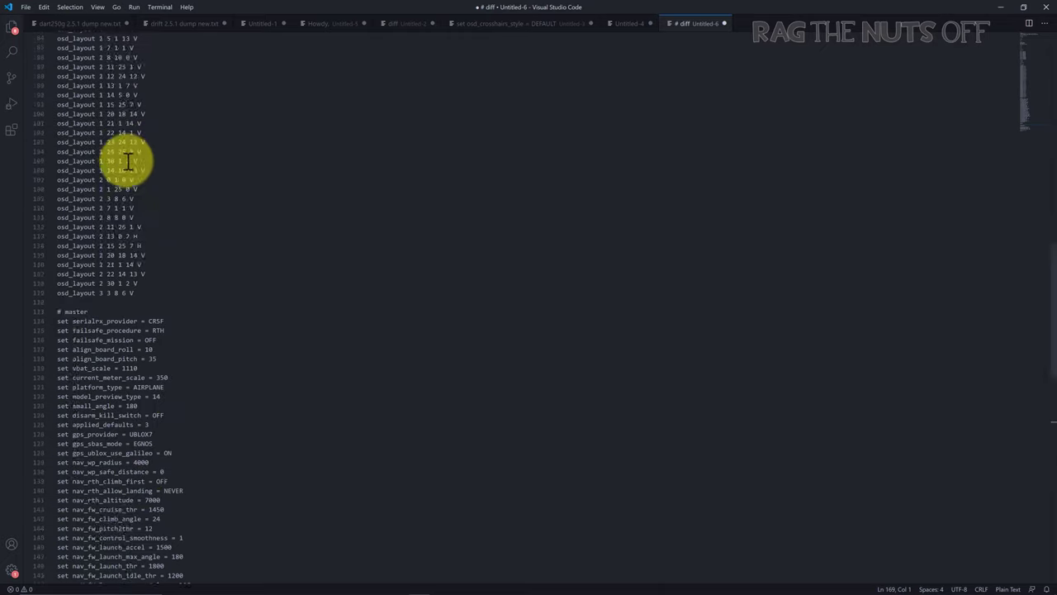
{"action": "scroll", "coordinate": [130, 170], "scroll_direction": "up", "scroll_amount": 10}
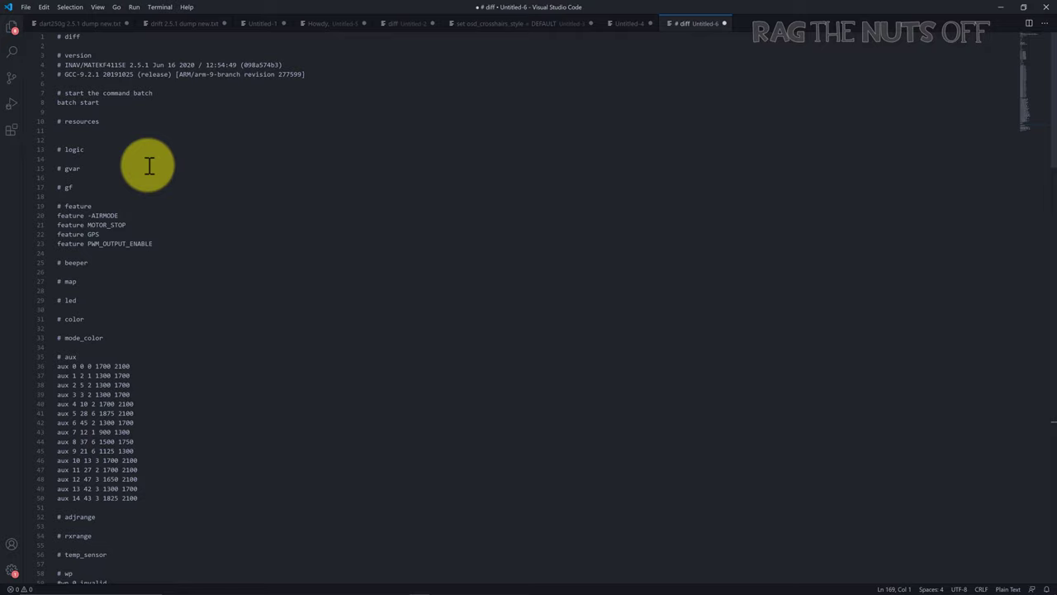
{"action": "double_click", "coordinate": [178, 169]}
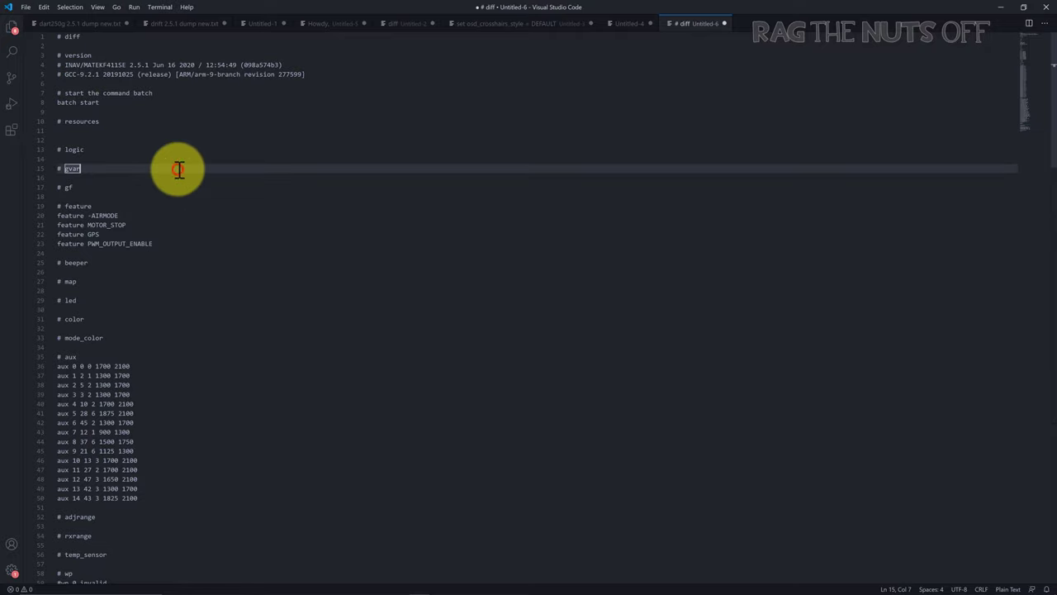
{"action": "key", "text": "ctrl+a"}
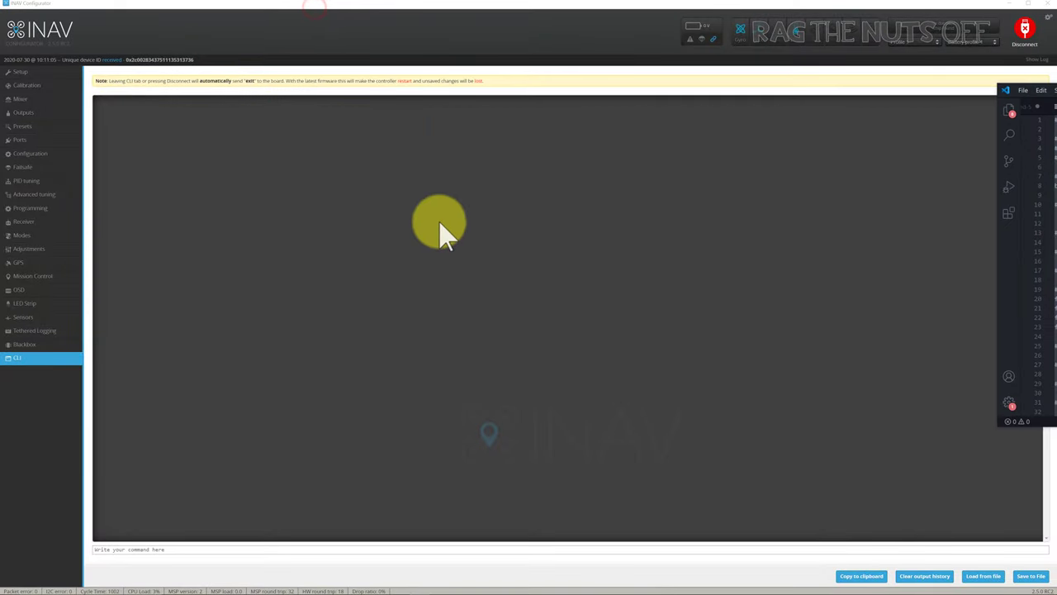
- Copy the whole pruned diff text
{"action": "left_click", "coordinate": [436, 221]}
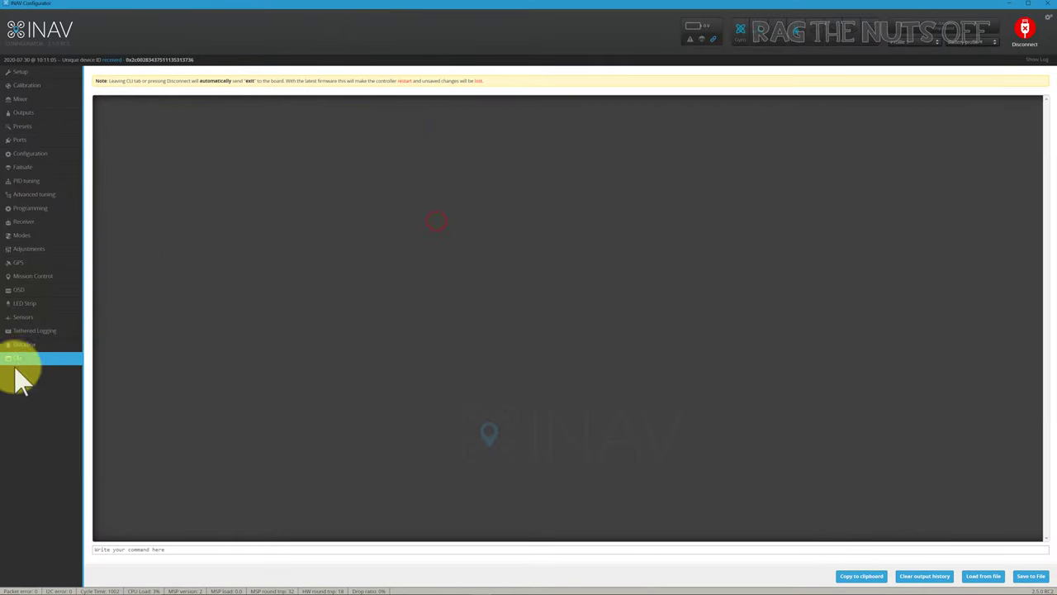
{"action": "left_click", "coordinate": [176, 548]}
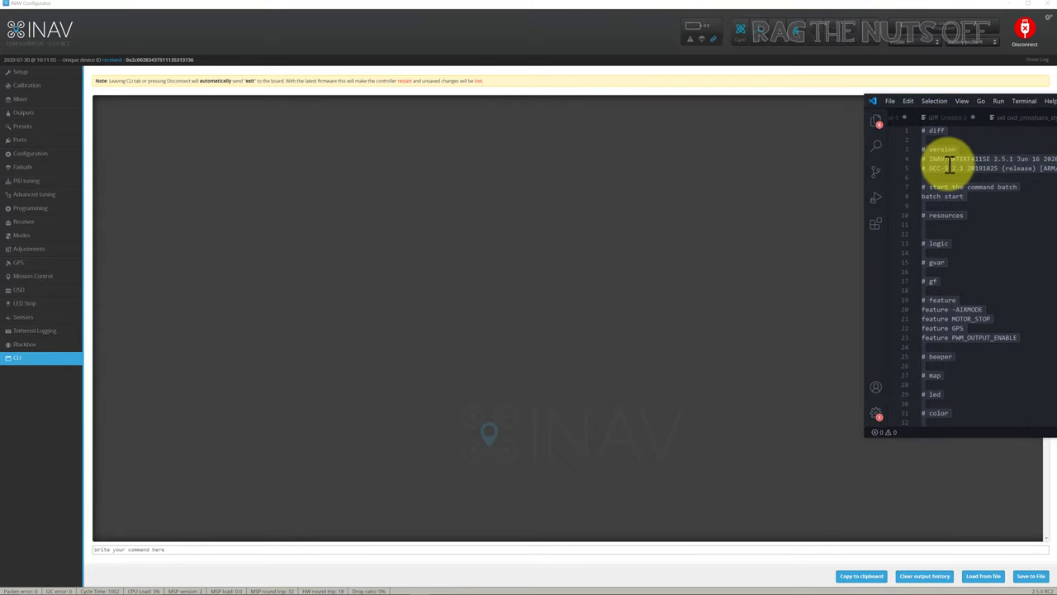
{"action": "right_click", "coordinate": [950, 165]}
{"action": "left_click", "coordinate": [975, 202]}
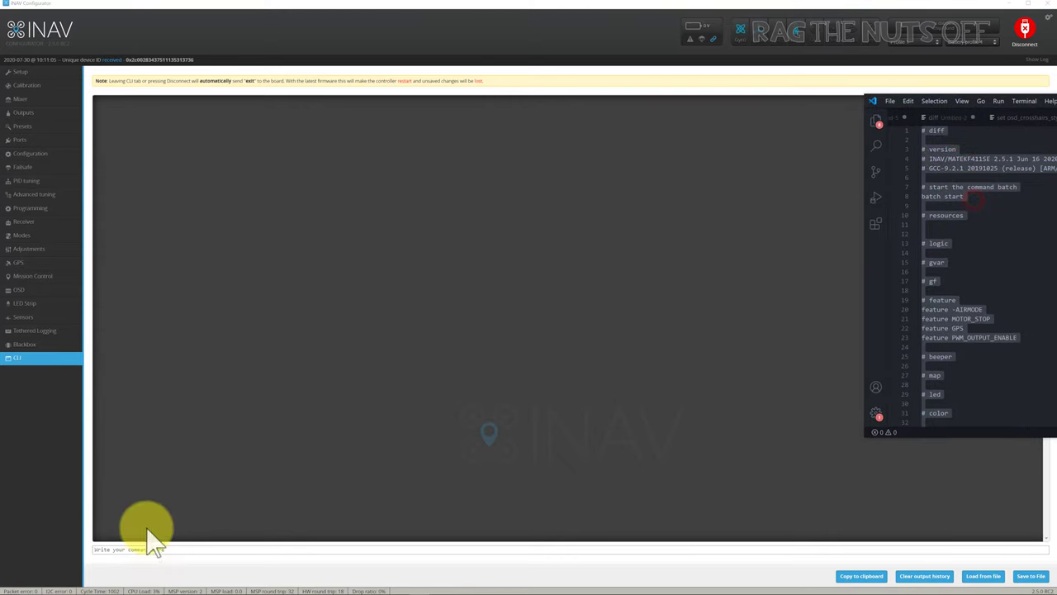
- Paste the diff into the CLI command box so the command batch runs
{"action": "left_click", "coordinate": [115, 550]}
{"action": "right_click", "coordinate": [114, 550]}
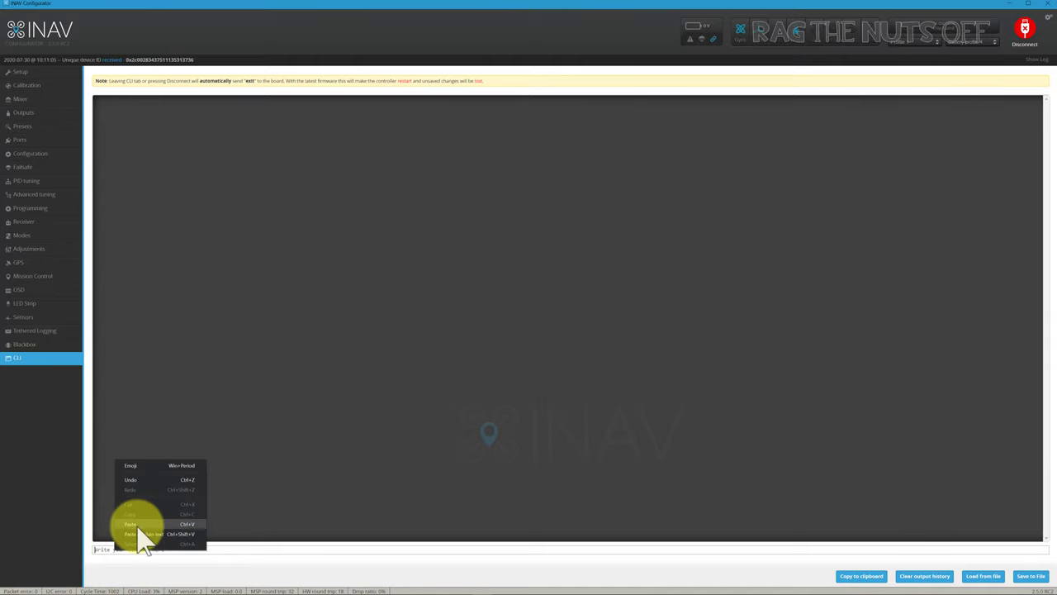
{"action": "left_click", "coordinate": [283, 549]}
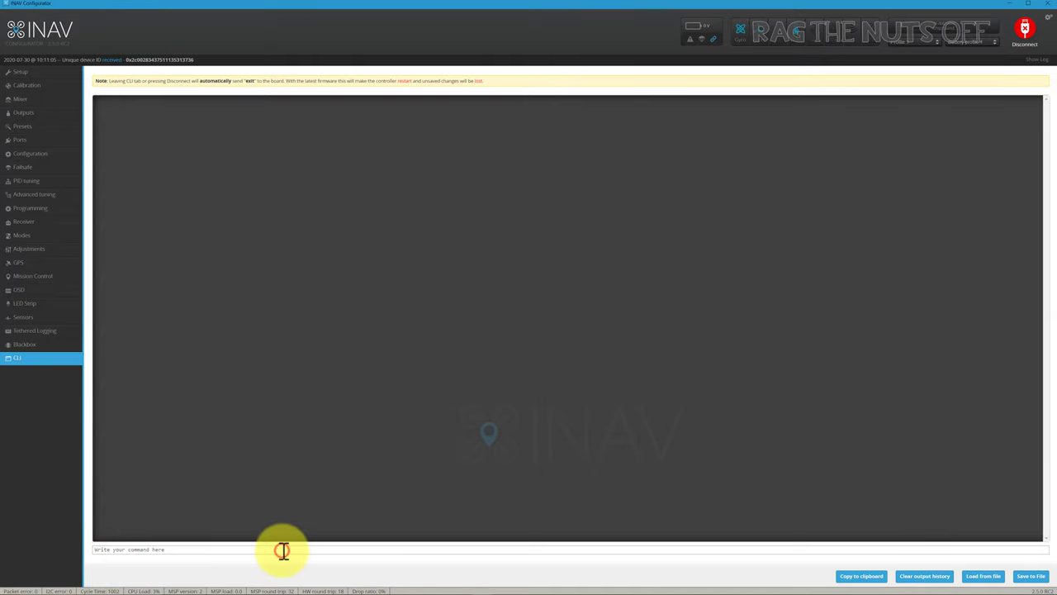
{"action": "key", "text": "ctrl+v"}
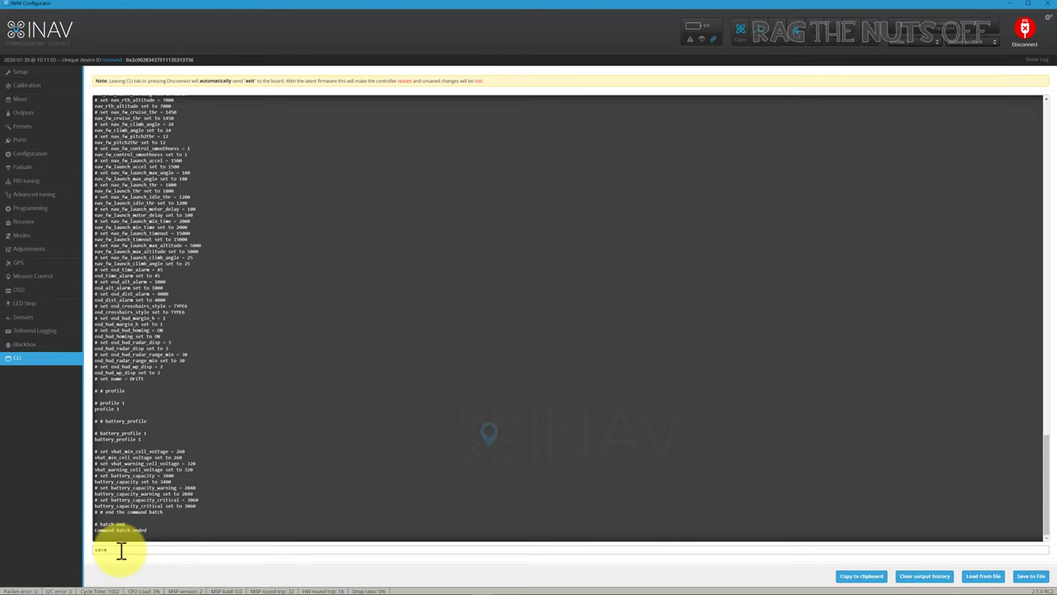
- Disconnect and reconnect to the flight controller, retrying after the first attempt stalls
{"action": "left_click", "coordinate": [1027, 46]}
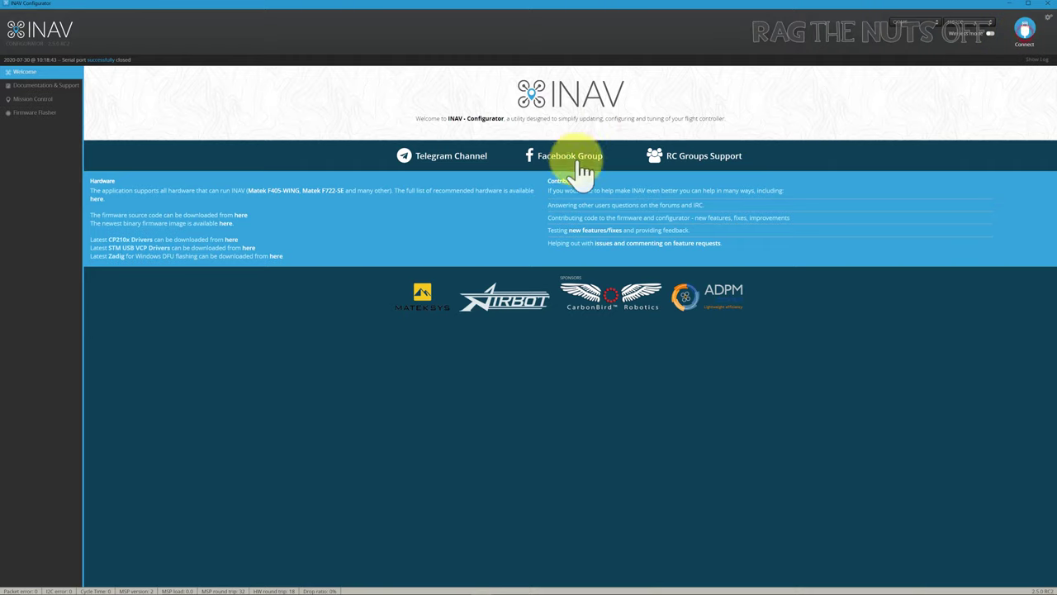
{"action": "left_click", "coordinate": [1024, 40]}
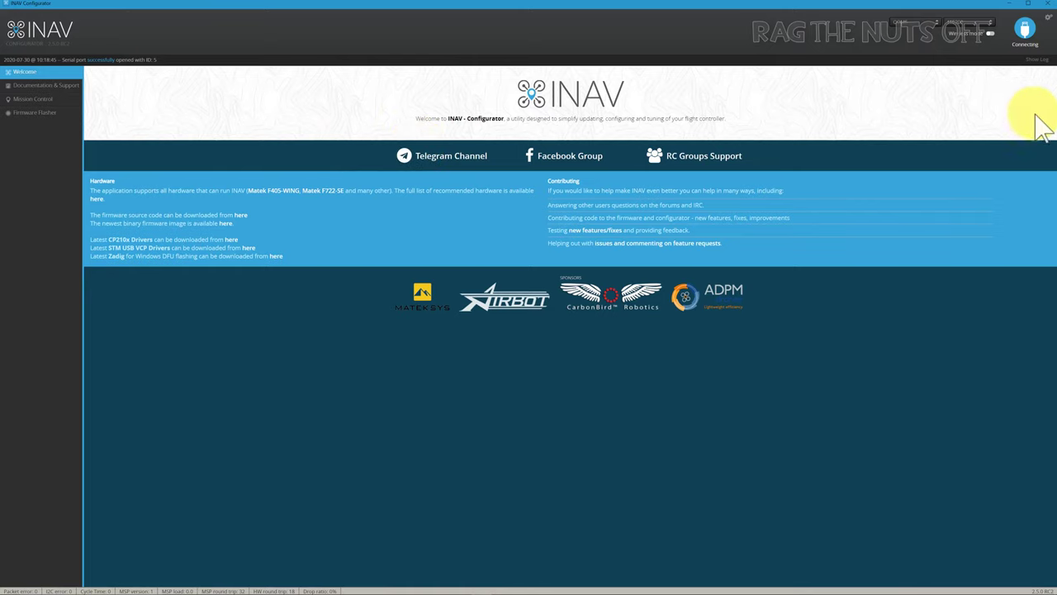
{"action": "left_click", "coordinate": [1025, 30]}
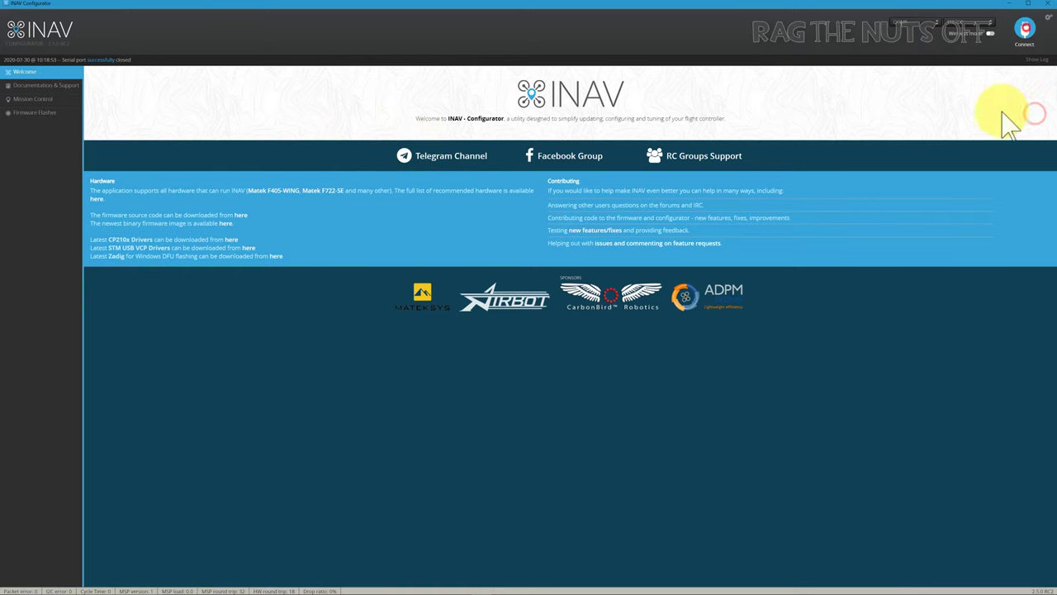
{"action": "left_click", "coordinate": [1024, 33]}
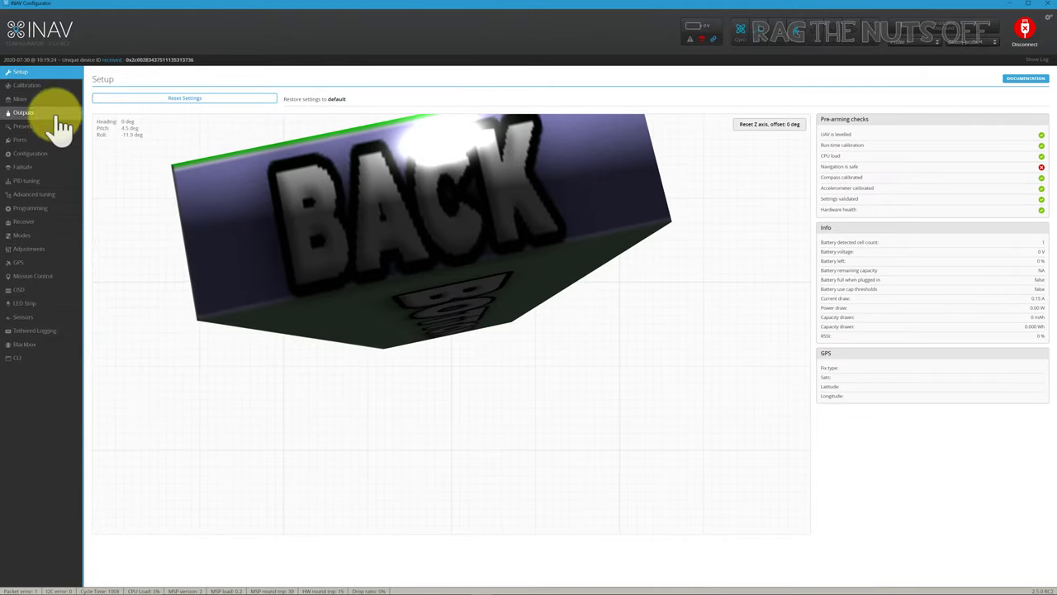
- Check the restored ARM and HORIZON mode ranges on Modes, then view the Calibration page
{"action": "left_click", "coordinate": [22, 236]}
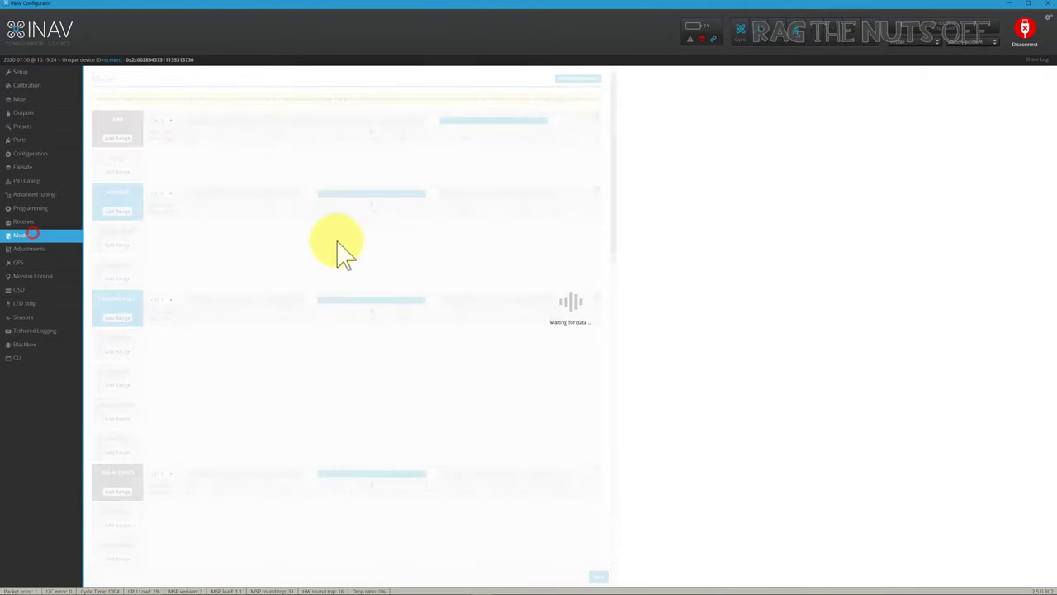
{"action": "left_click_drag", "start_coordinate": [614, 124], "coordinate": [621, 320]}
{"action": "left_click_drag", "start_coordinate": [625, 369], "coordinate": [625, 119]}
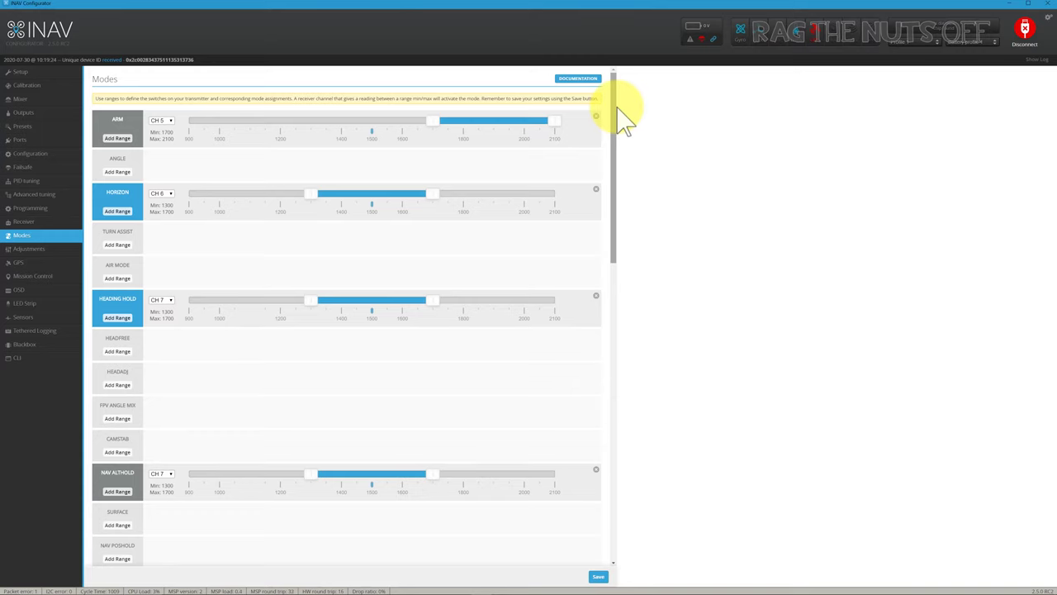
{"action": "left_click", "coordinate": [48, 87]}
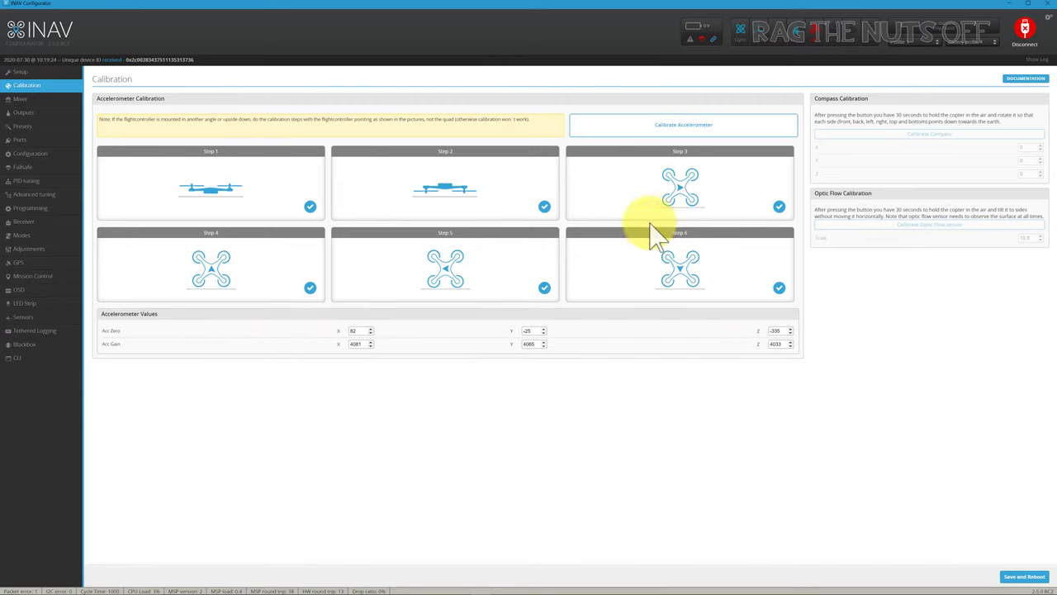
- Open the Mixer page and check the preset list, keeping Airplane selected
{"action": "left_click", "coordinate": [33, 99]}
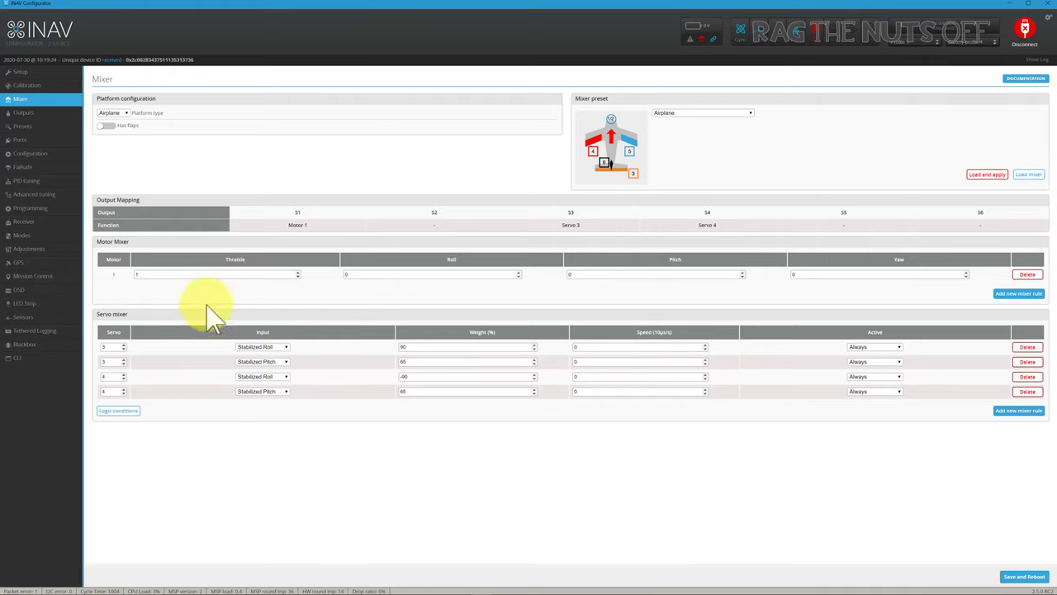
{"action": "left_click", "coordinate": [750, 112]}
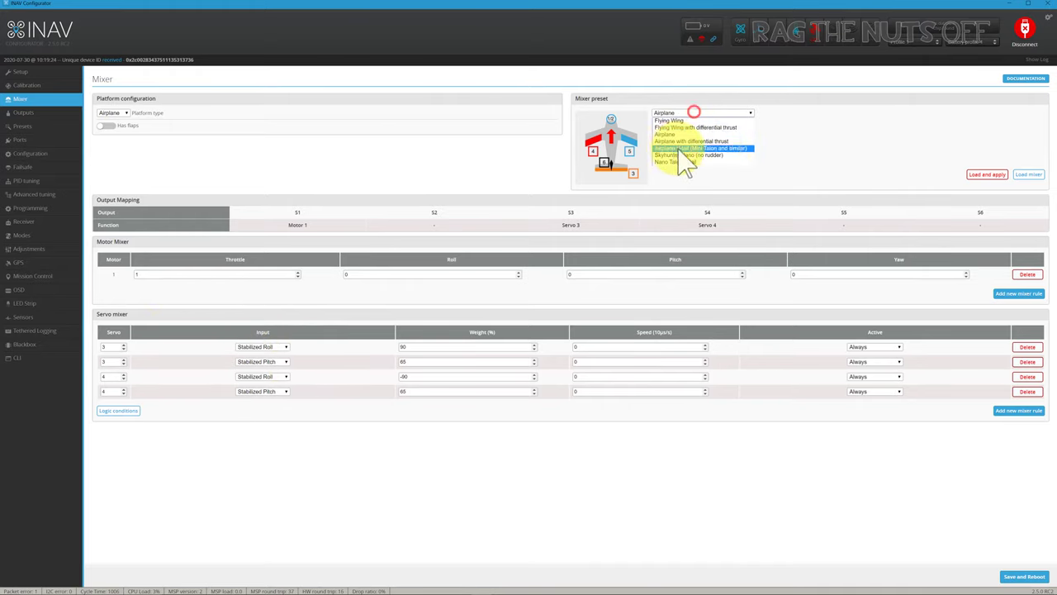
{"action": "left_click", "coordinate": [853, 137]}
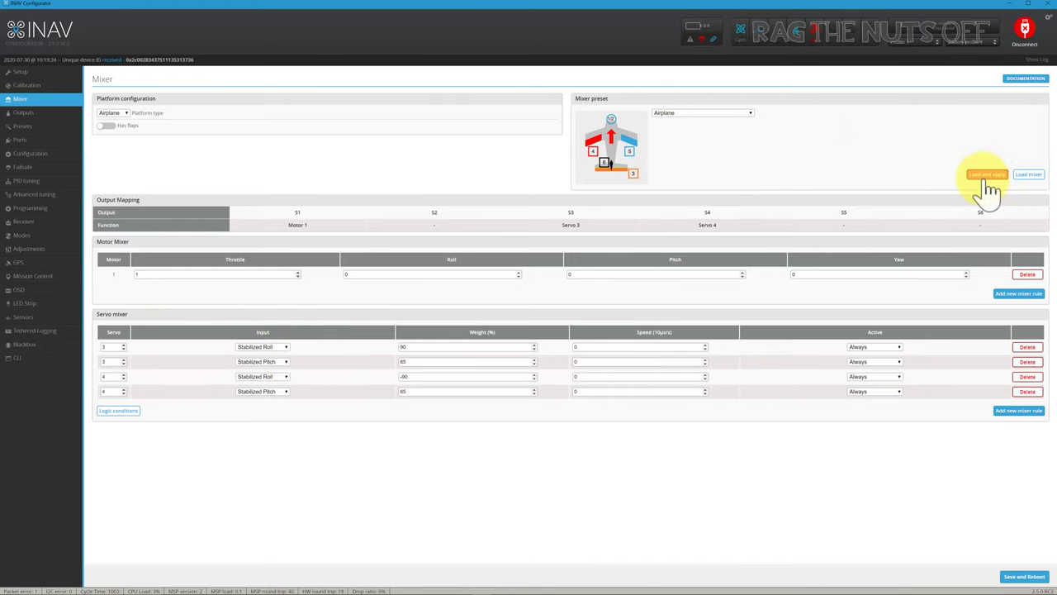